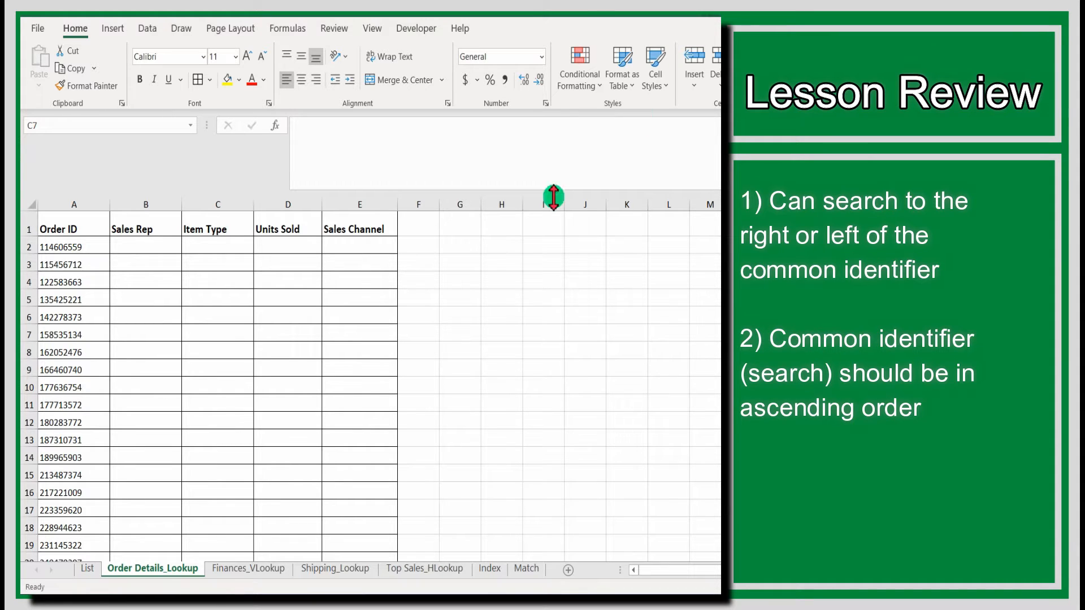
Step: Compare the column headers on Order Details_Lookup with the List sheet, and examine the order of the List sheet's Order ID column
{"action": "left_click", "coordinate": [90, 571]}
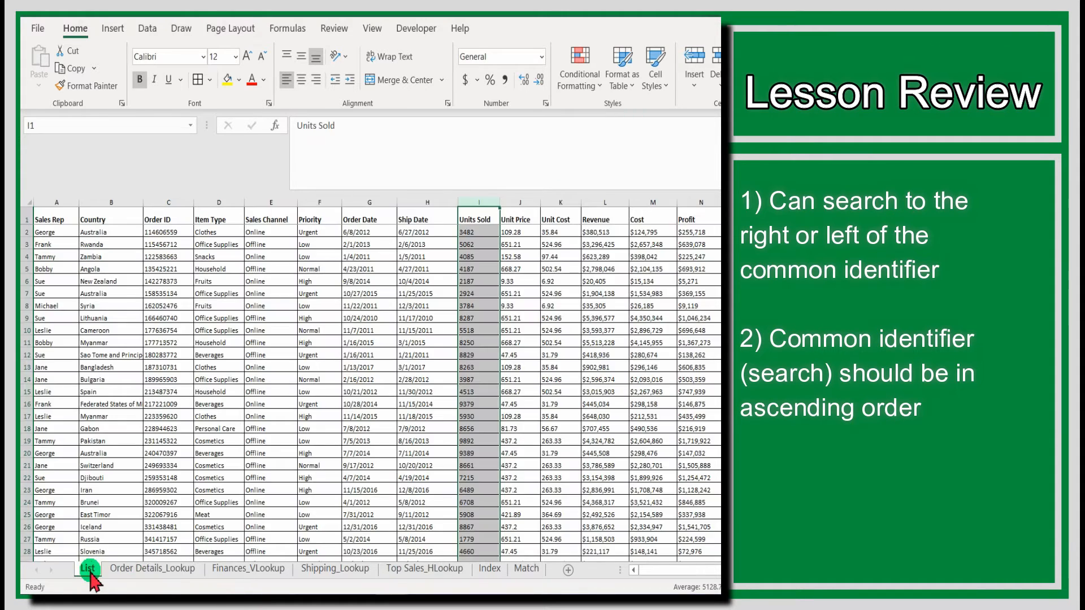
{"action": "left_click", "coordinate": [135, 570]}
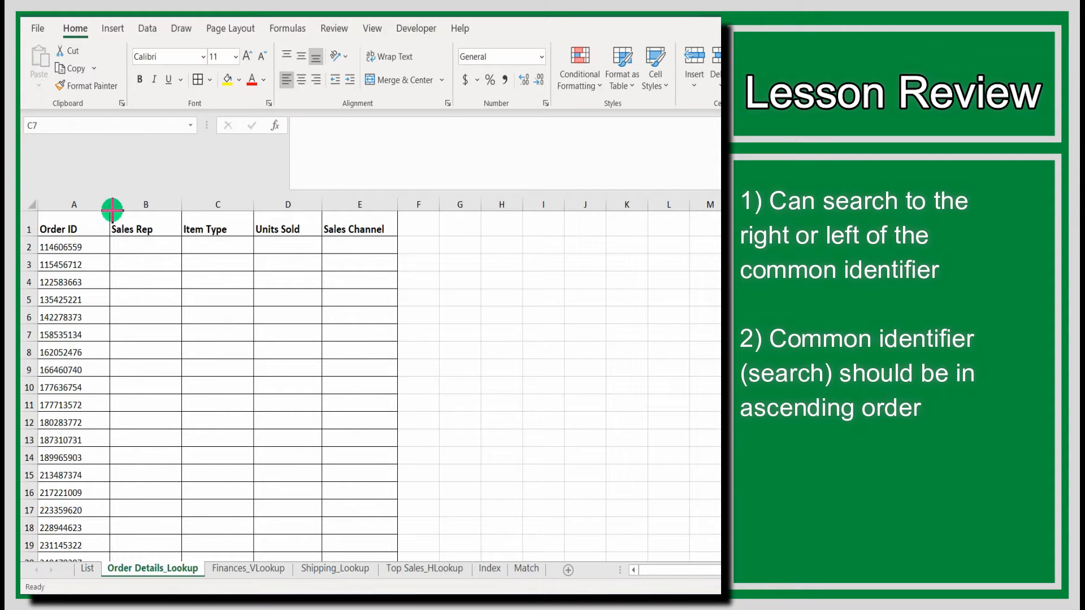
{"action": "left_click_drag", "start_coordinate": [112, 210], "coordinate": [399, 239]}
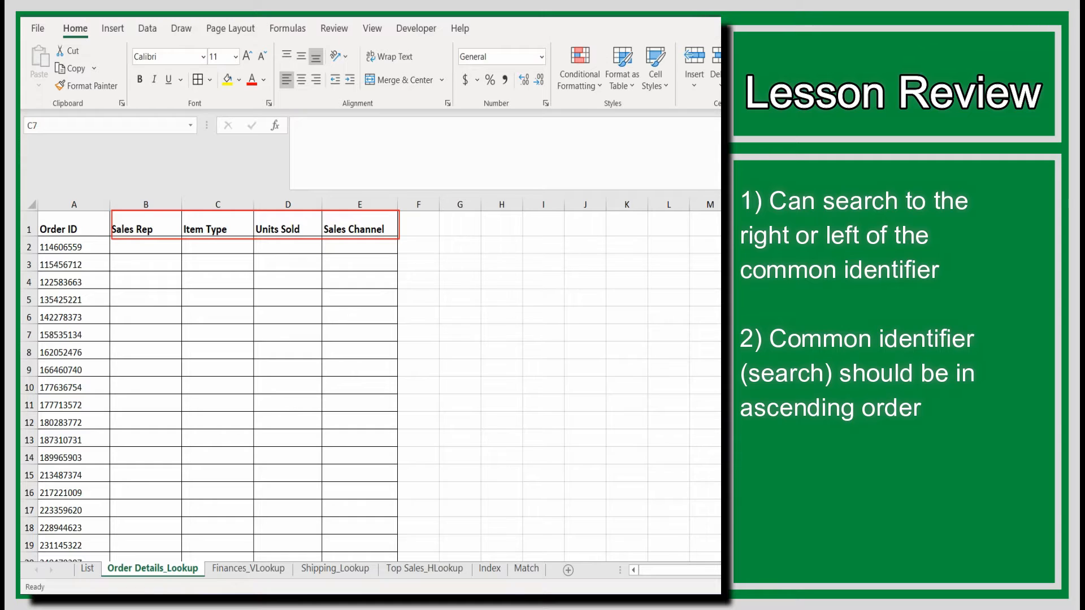
{"action": "key", "text": "Escape"}
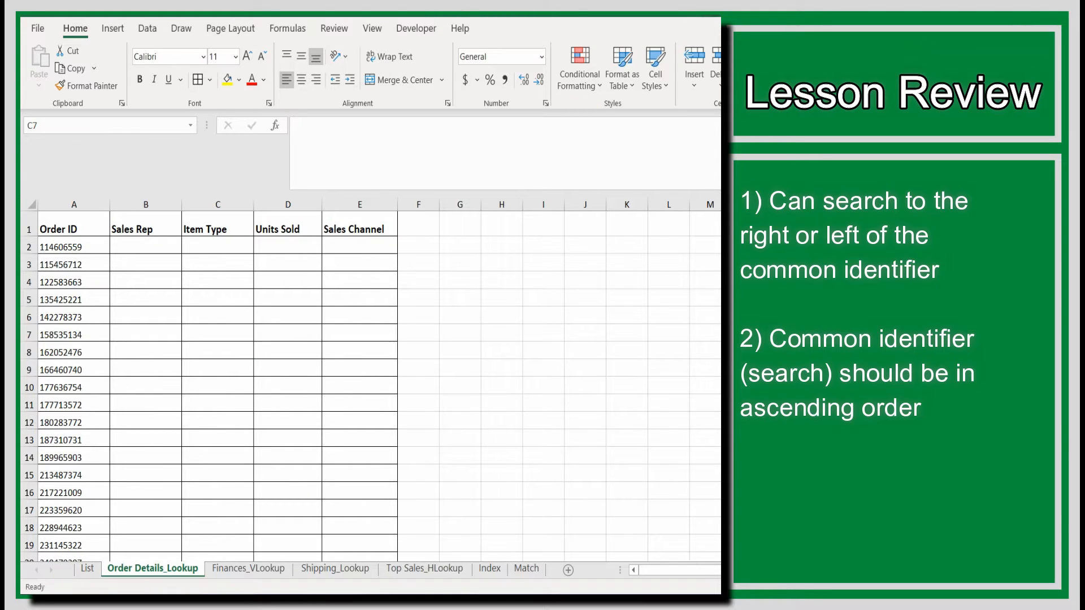
{"action": "left_click", "coordinate": [93, 569]}
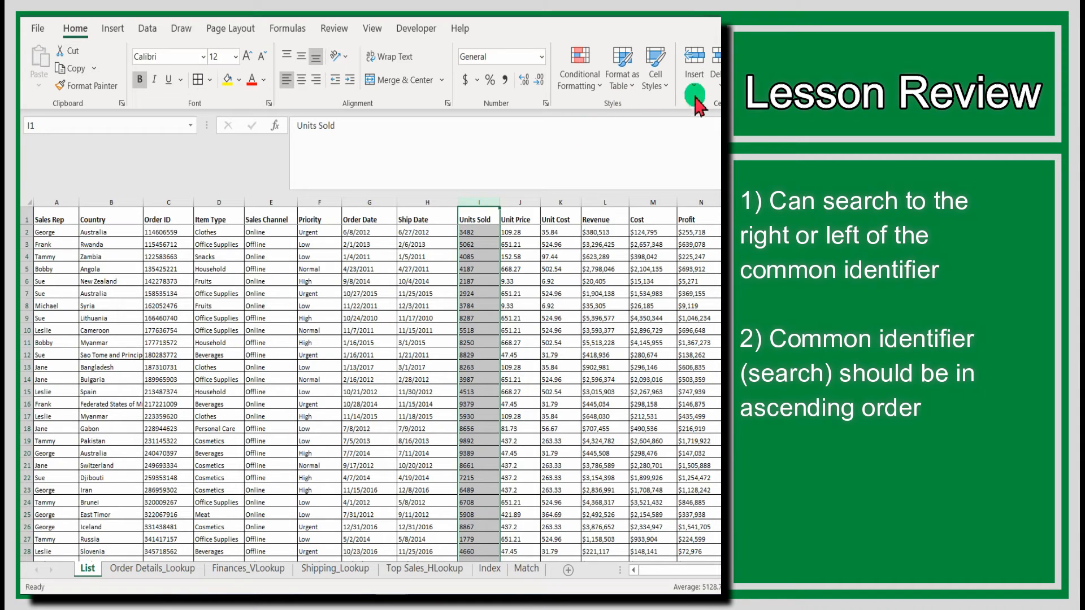
{"action": "left_click", "coordinate": [167, 203]}
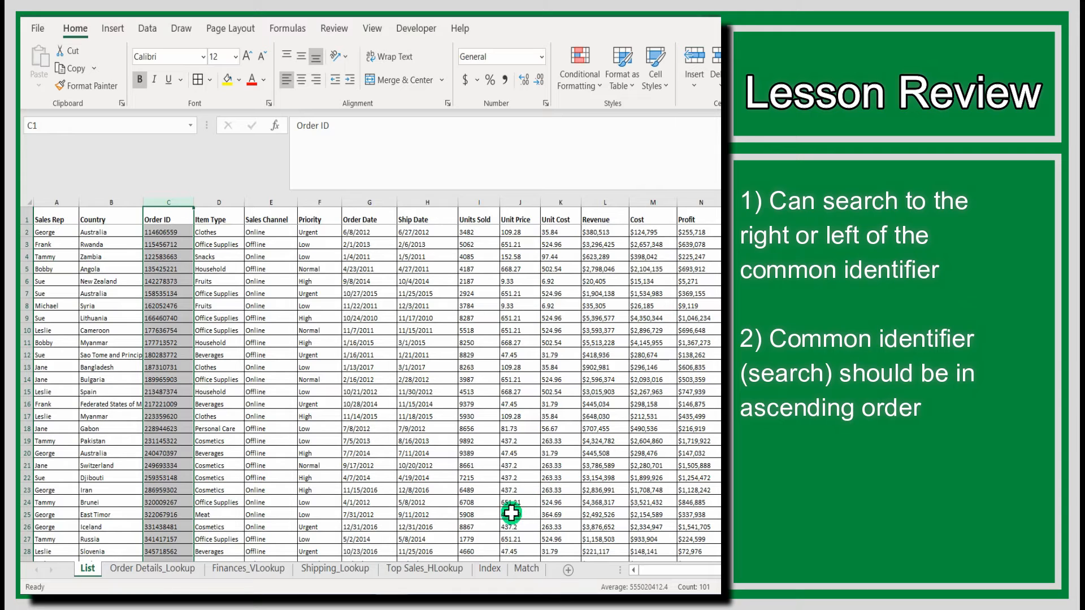
{"action": "left_click", "coordinate": [153, 569]}
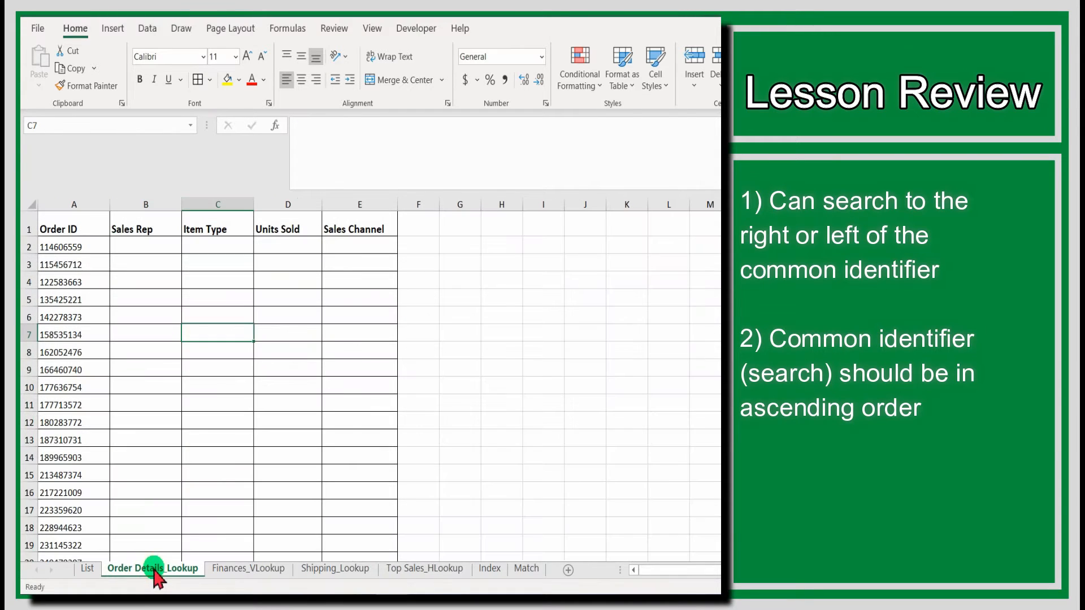
{"action": "left_click", "coordinate": [389, 406]}
Step: Enter =LOOKUP(A2,List!C:C,List!A:A) in cell B2 of Order Details_Lookup to return the sales rep for the order ID
{"action": "left_click", "coordinate": [162, 251]}
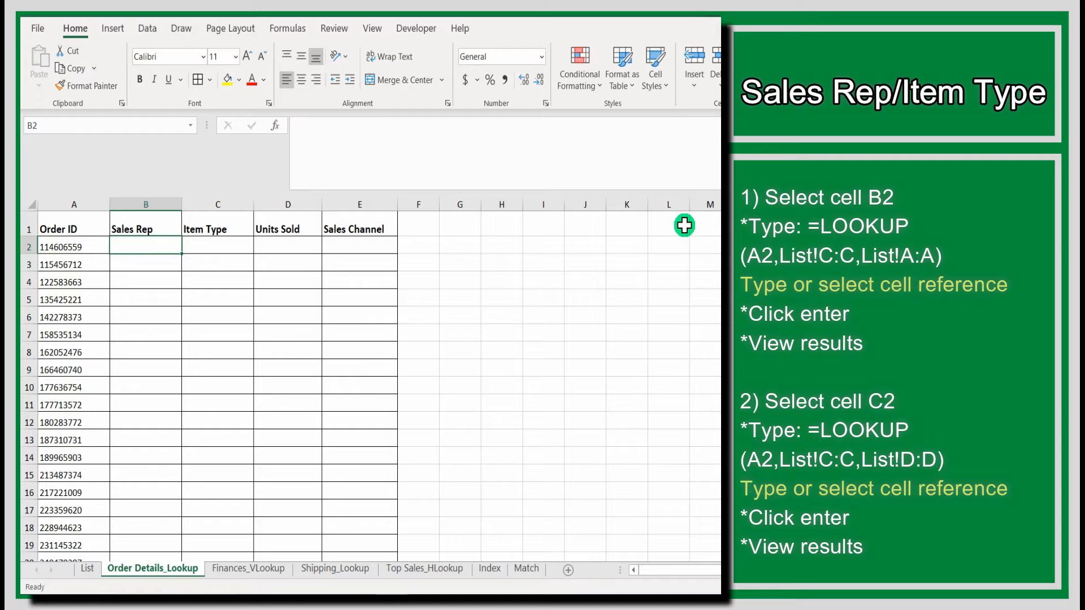
{"action": "type", "text": "=lo"}
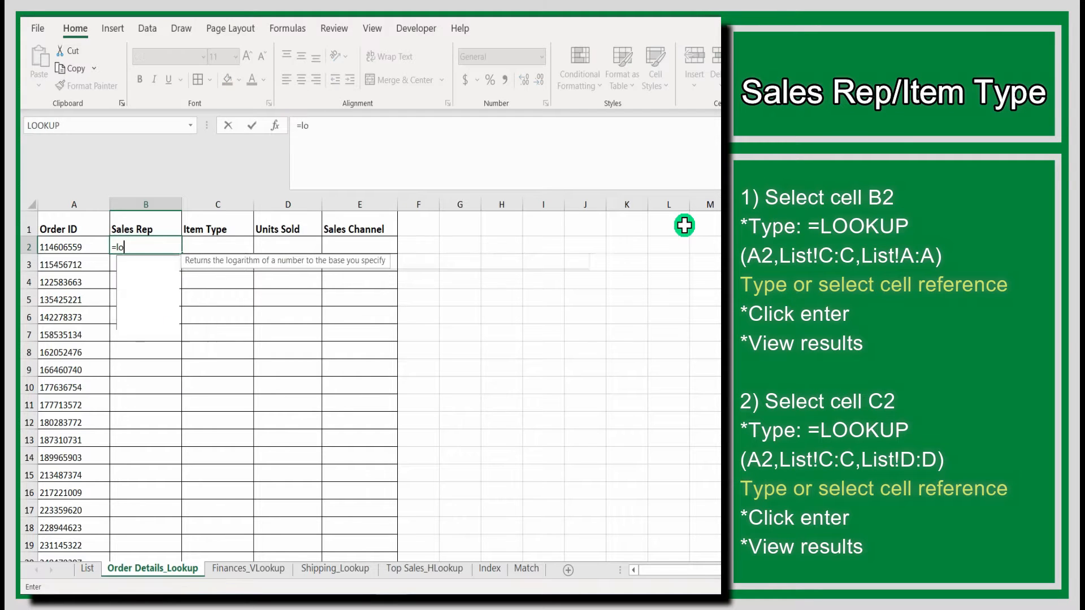
{"action": "type", "text": "okup("}
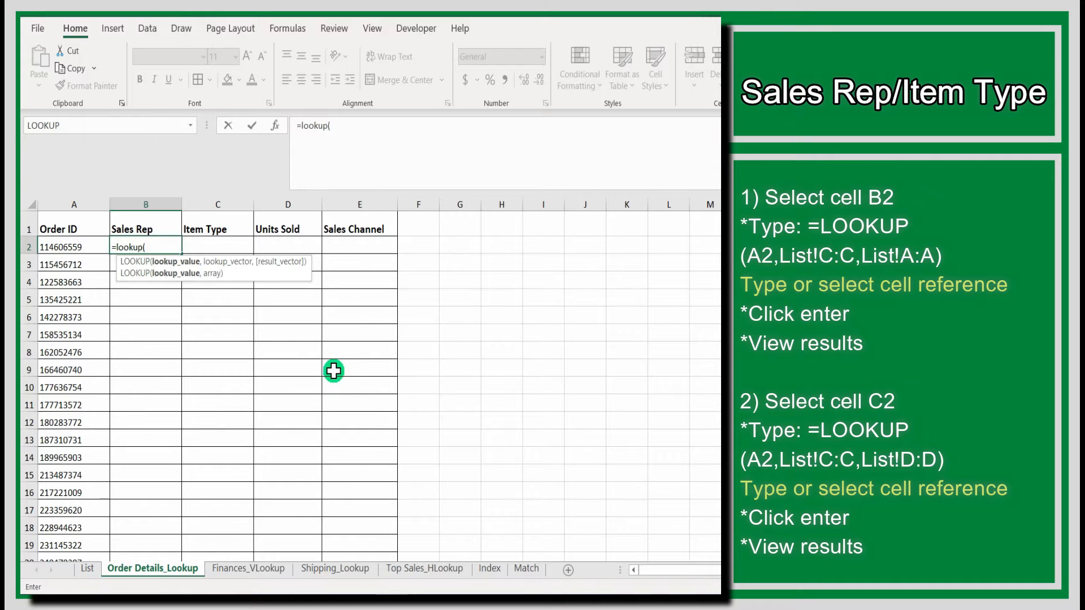
{"action": "left_click", "coordinate": [71, 249]}
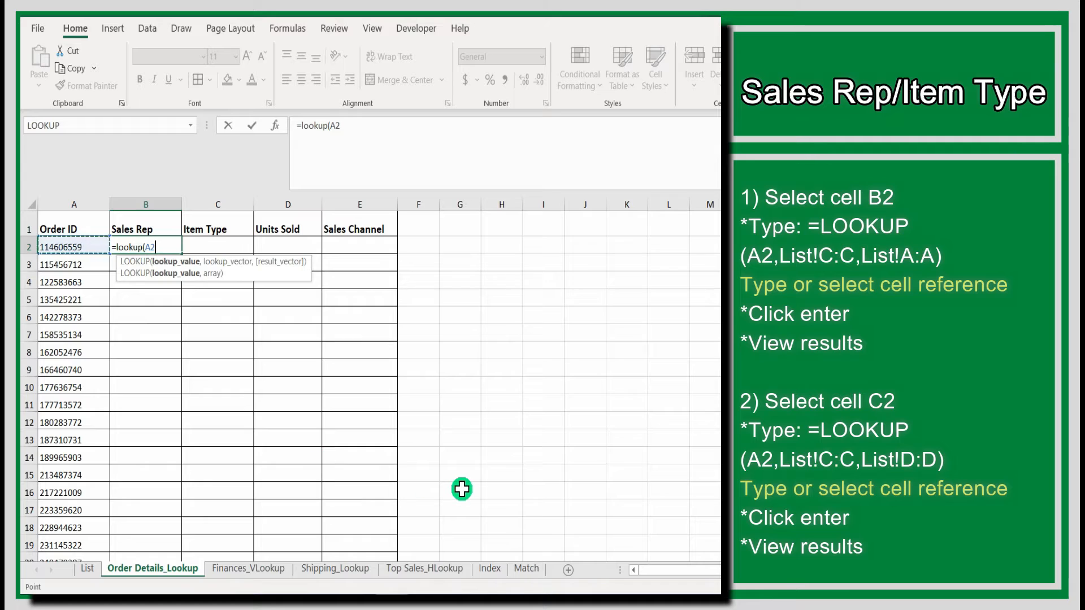
{"action": "type", "text": ","}
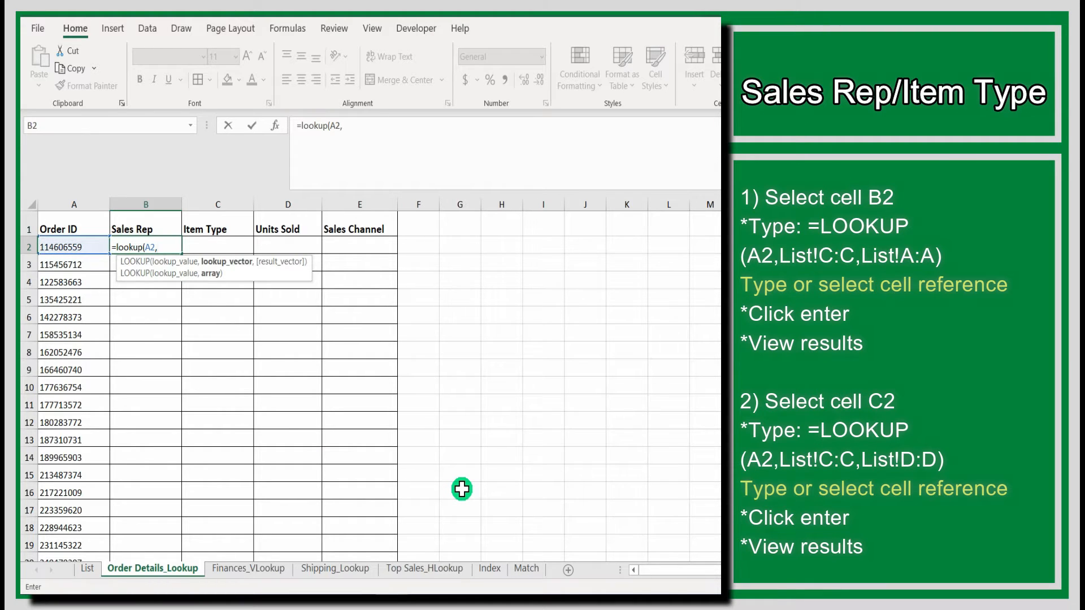
{"action": "left_click", "coordinate": [89, 569]}
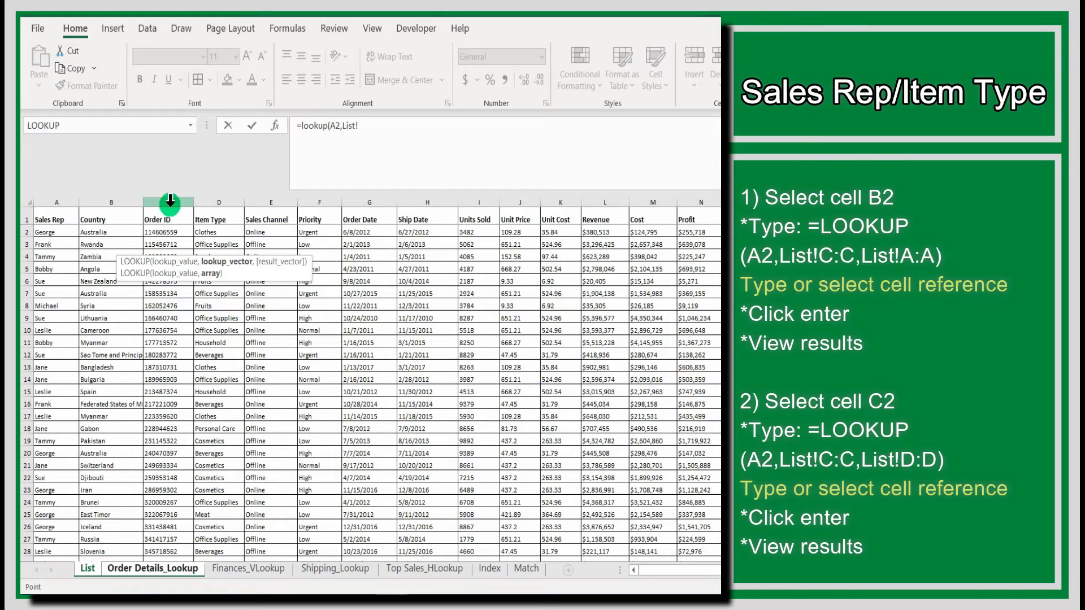
{"action": "left_click", "coordinate": [170, 200]}
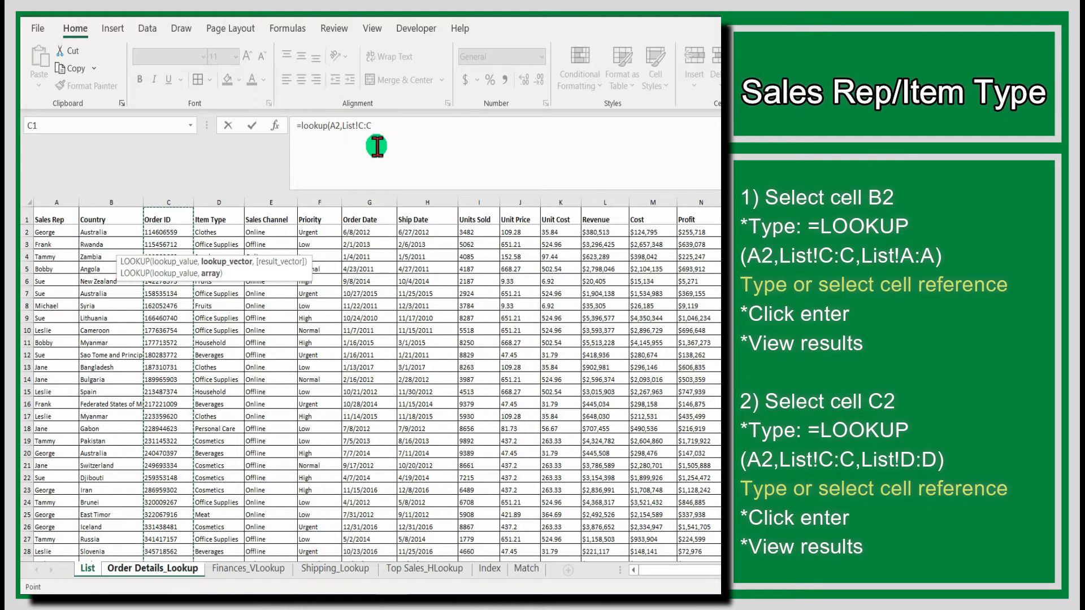
{"action": "left_click", "coordinate": [376, 125]}
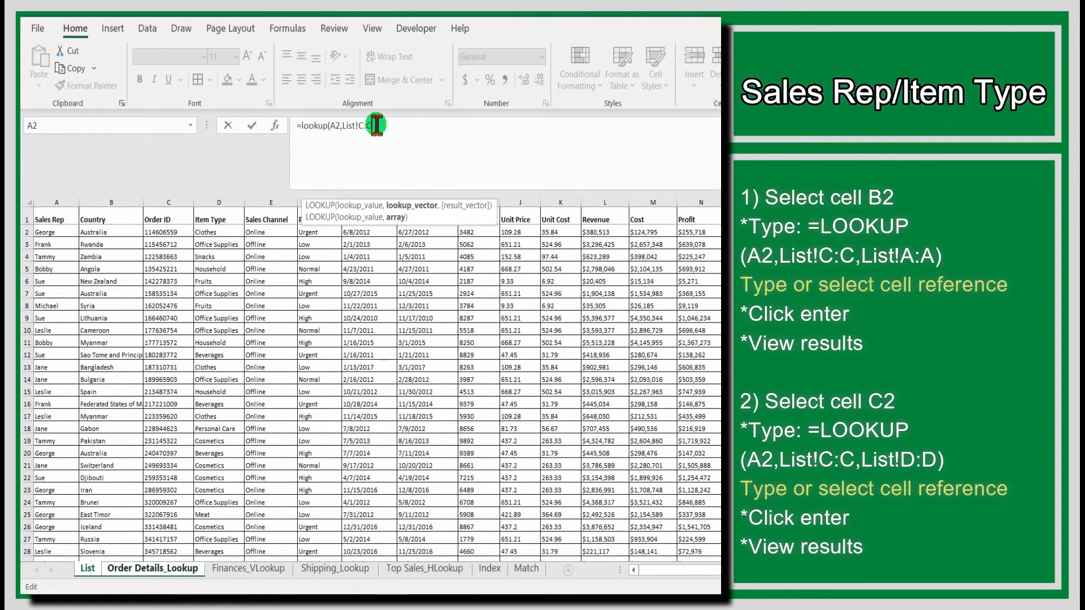
{"action": "type", "text": ","}
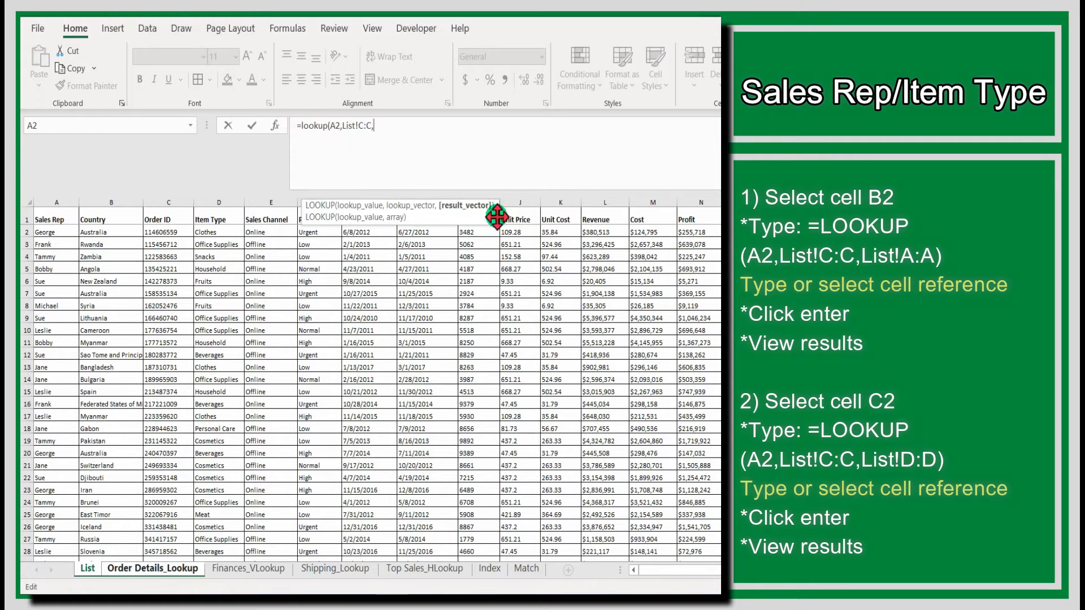
{"action": "left_click", "coordinate": [49, 199]}
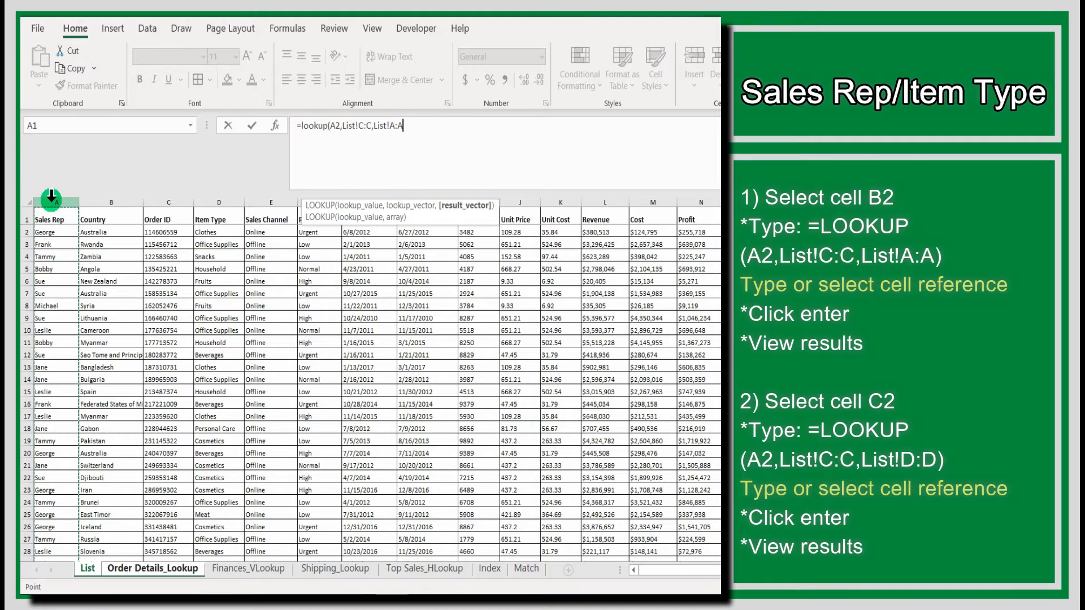
{"action": "type", "text": ")"}
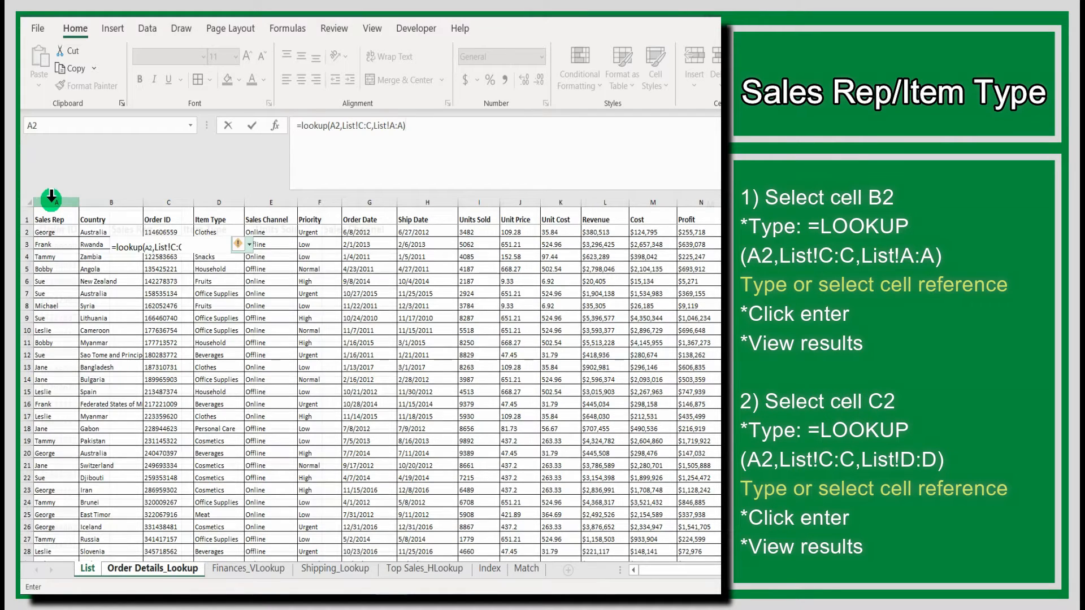
{"action": "key", "text": "Return"}
Step: Review the result and the LOOKUP formula in the first Sales Rep cell, B2
{"action": "left_click", "coordinate": [135, 246]}
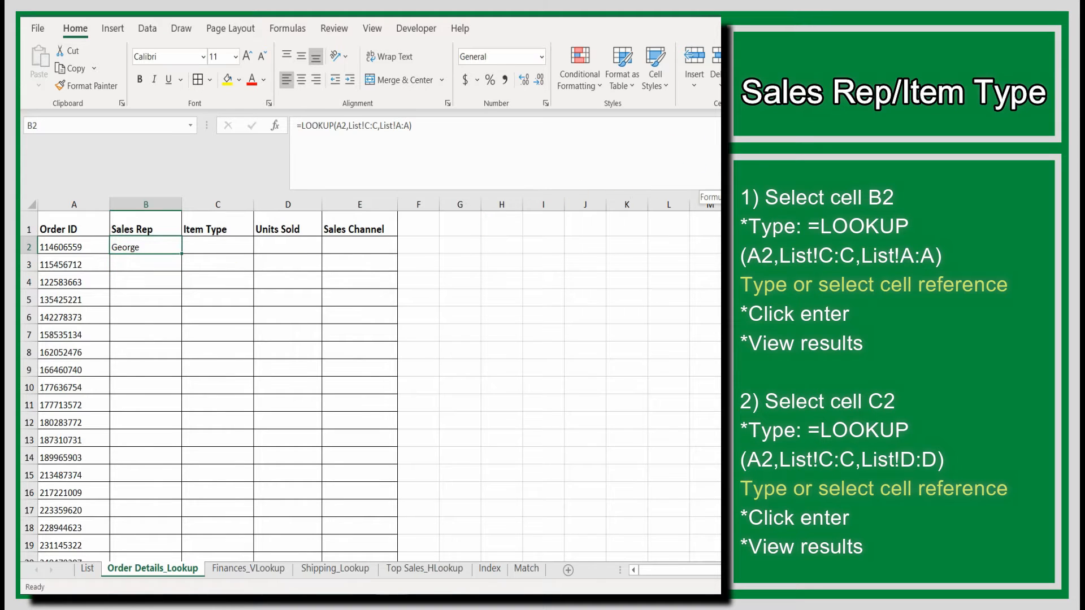
{"action": "left_click_drag", "start_coordinate": [108, 235], "coordinate": [181, 254]}
{"action": "key", "text": "ctrl+z"}
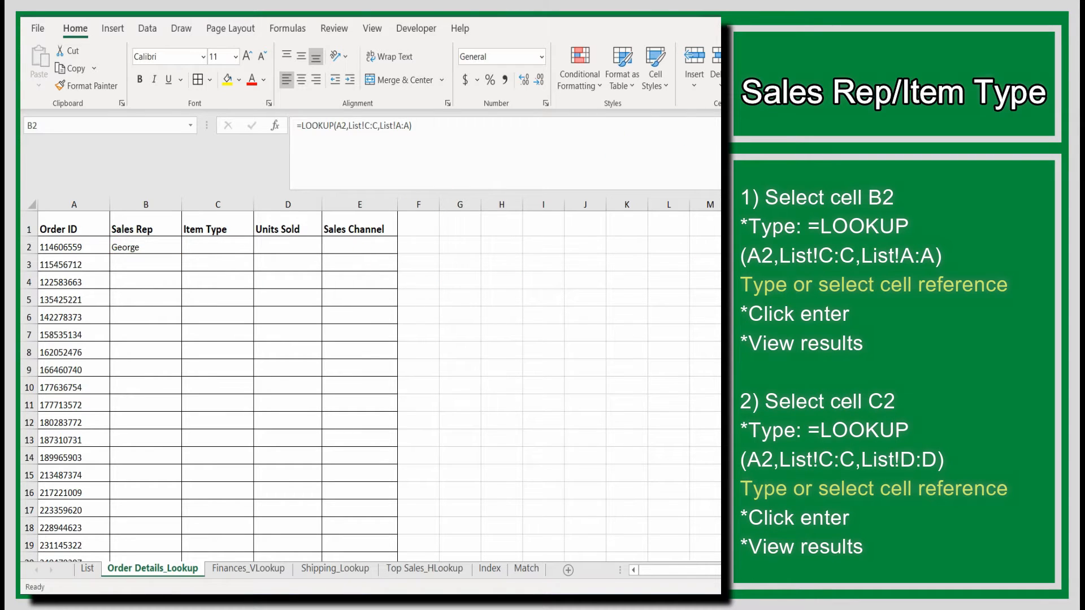
{"action": "key", "text": "F2"}
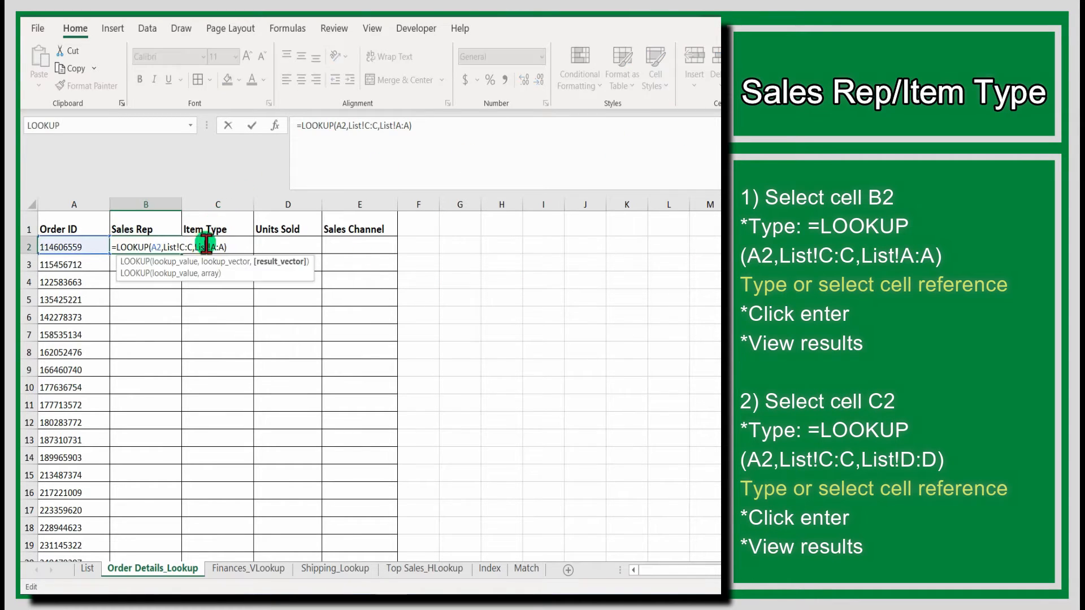
{"action": "key", "text": "Return"}
Step: Enter =LOOKUP(A2,List!C:C,List!D:D) in cell C2 of Order Details_Lookup to return the item type, and check the entered formula
{"action": "left_click", "coordinate": [225, 247]}
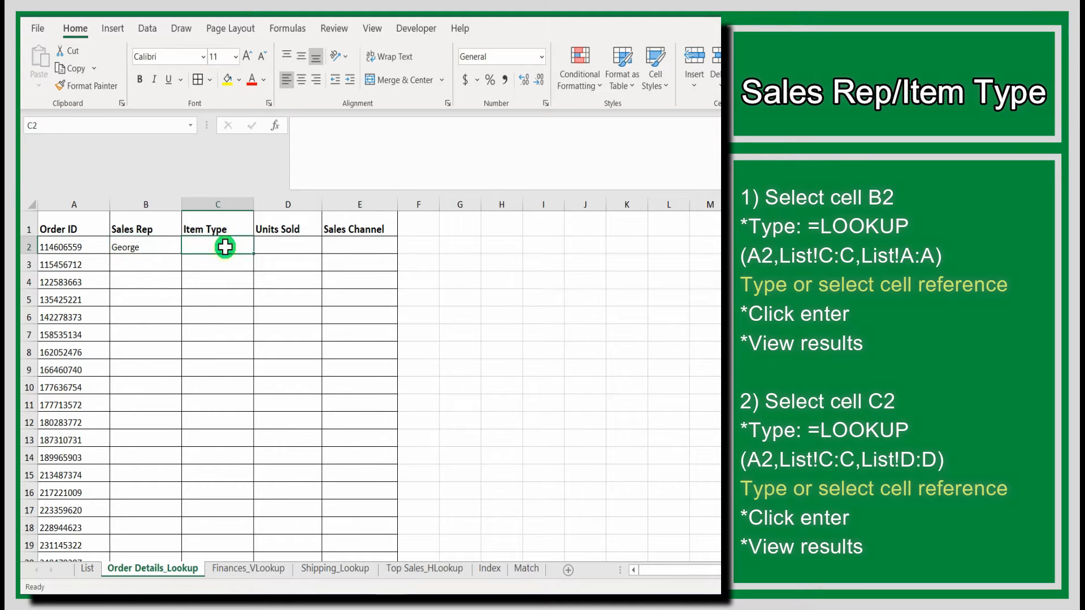
{"action": "type", "text": "=lookup("}
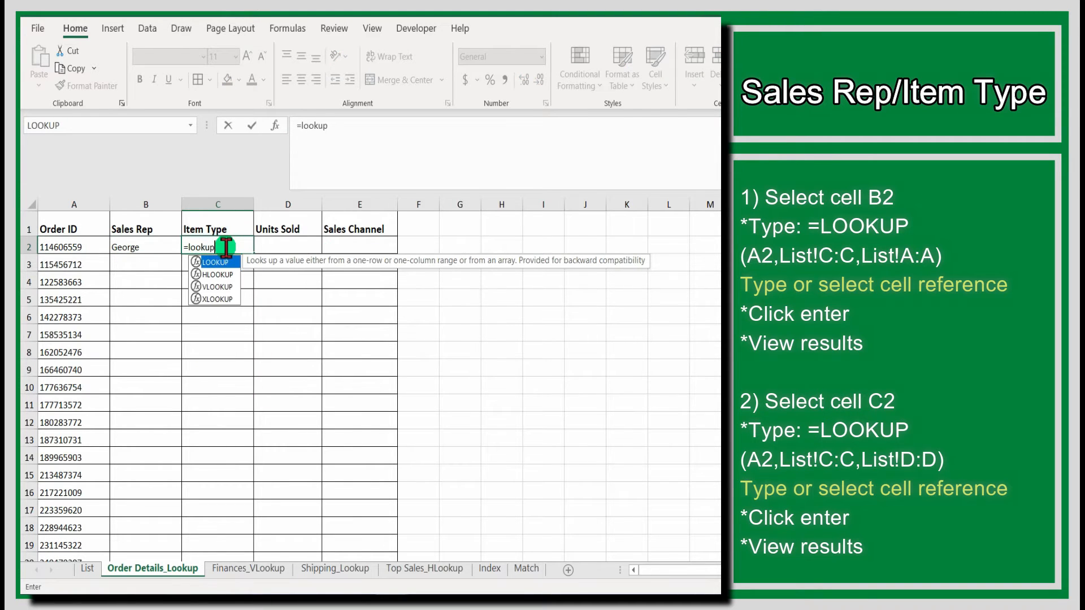
{"action": "left_click", "coordinate": [50, 245]}
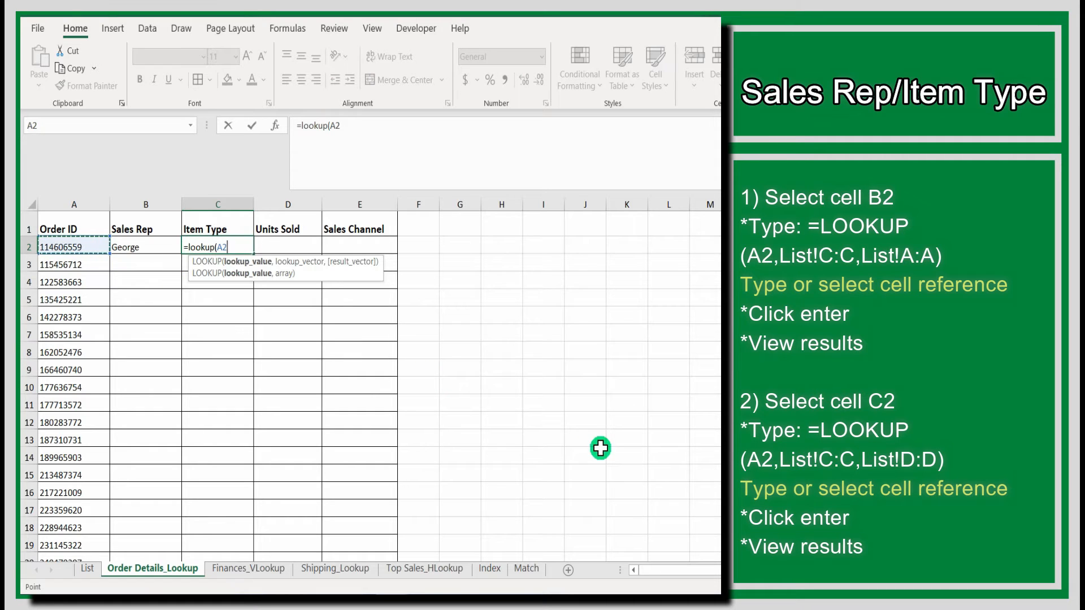
{"action": "type", "text": ","}
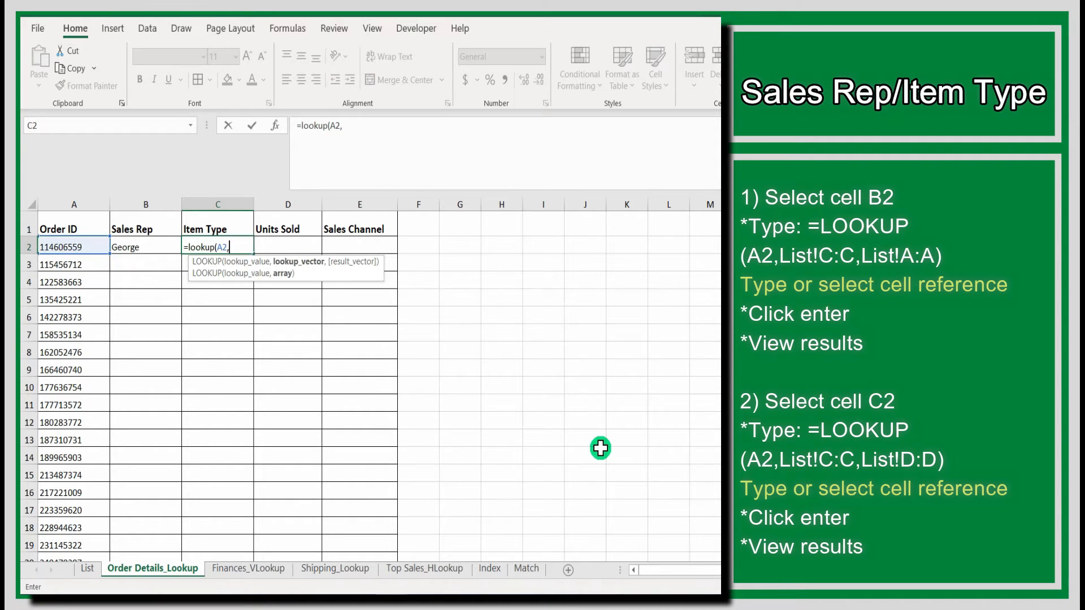
{"action": "left_click", "coordinate": [89, 567]}
{"action": "left_click", "coordinate": [158, 199]}
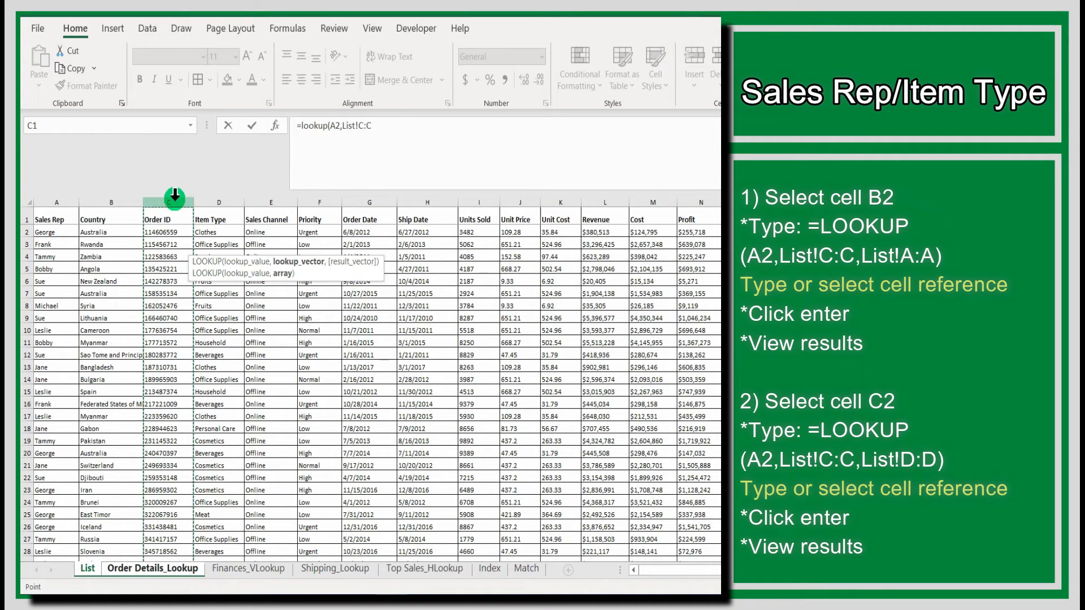
{"action": "left_click", "coordinate": [388, 127]}
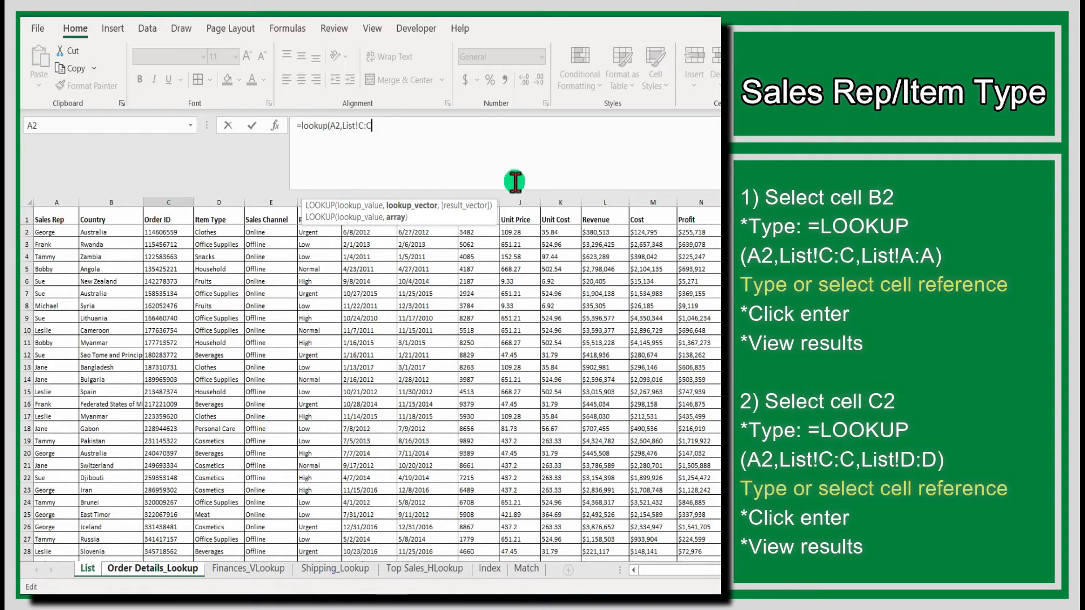
{"action": "type", "text": ","}
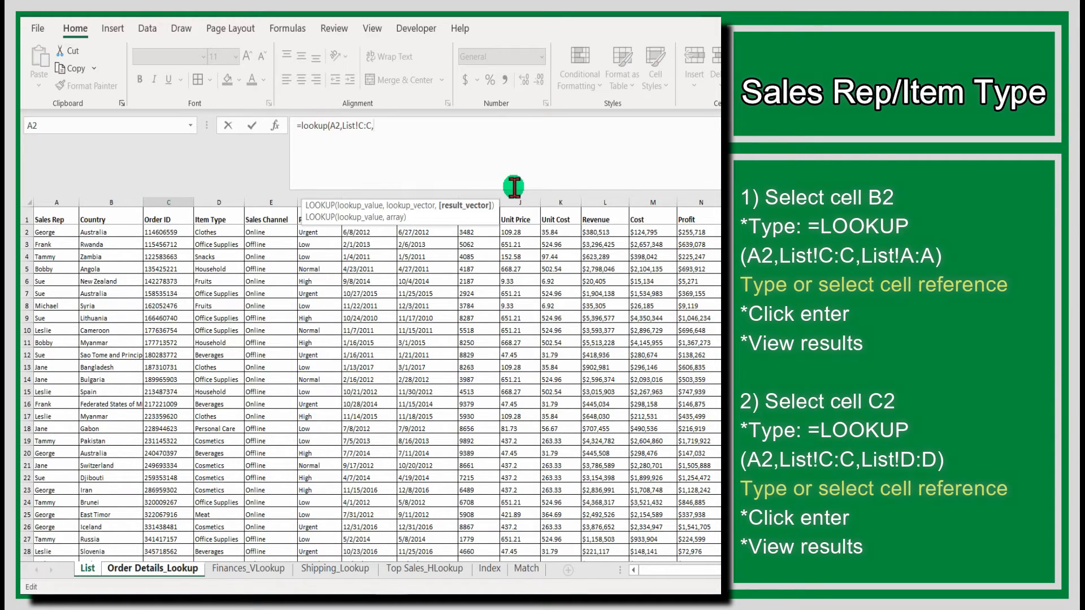
{"action": "left_click", "coordinate": [479, 198]}
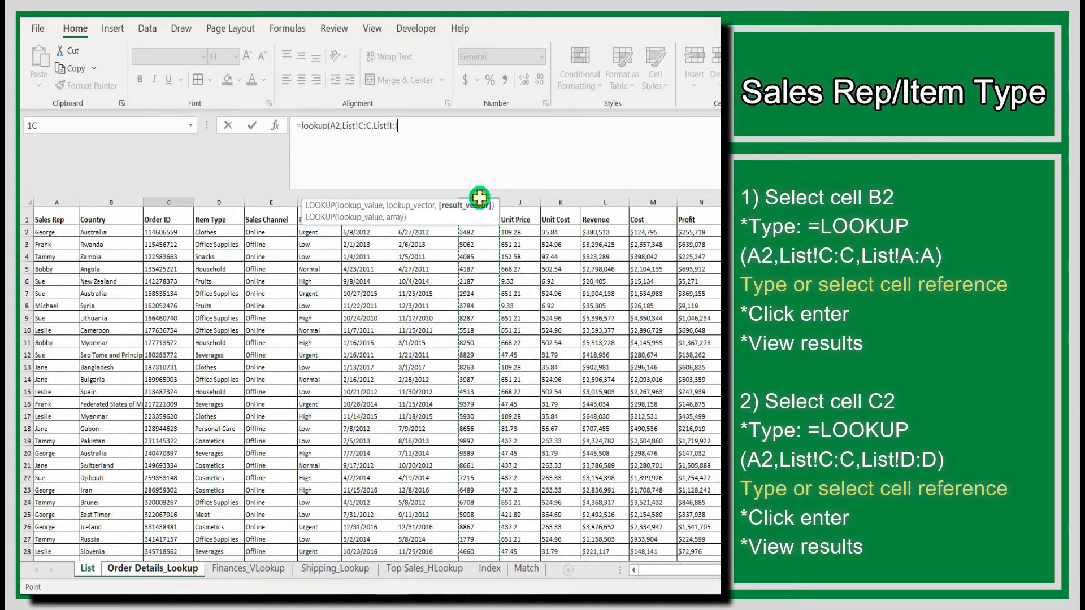
{"action": "left_click", "coordinate": [229, 196]}
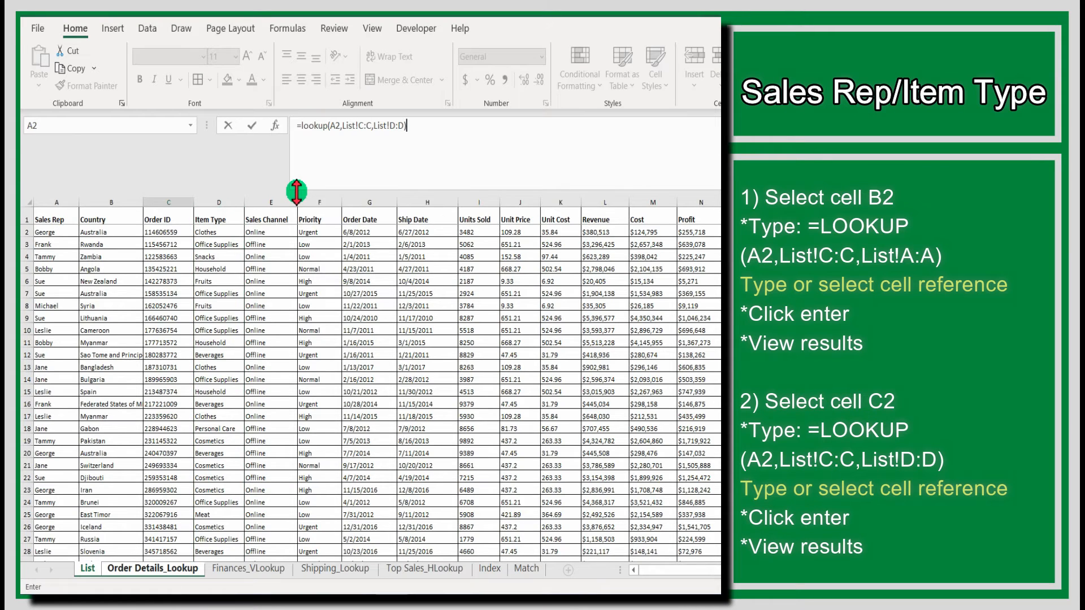
{"action": "key", "text": "Return"}
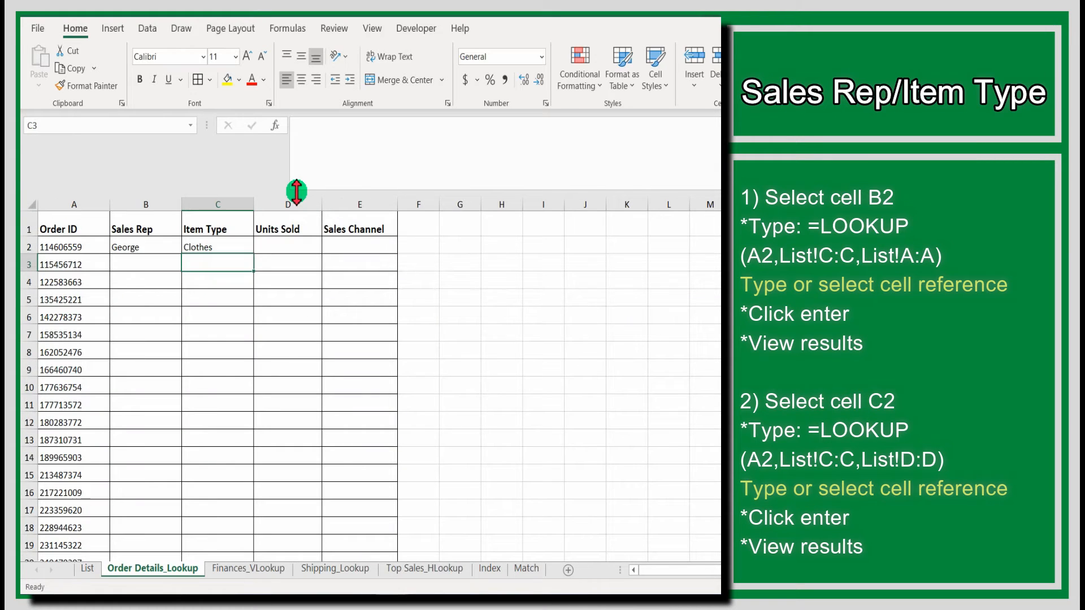
{"action": "left_click", "coordinate": [213, 244]}
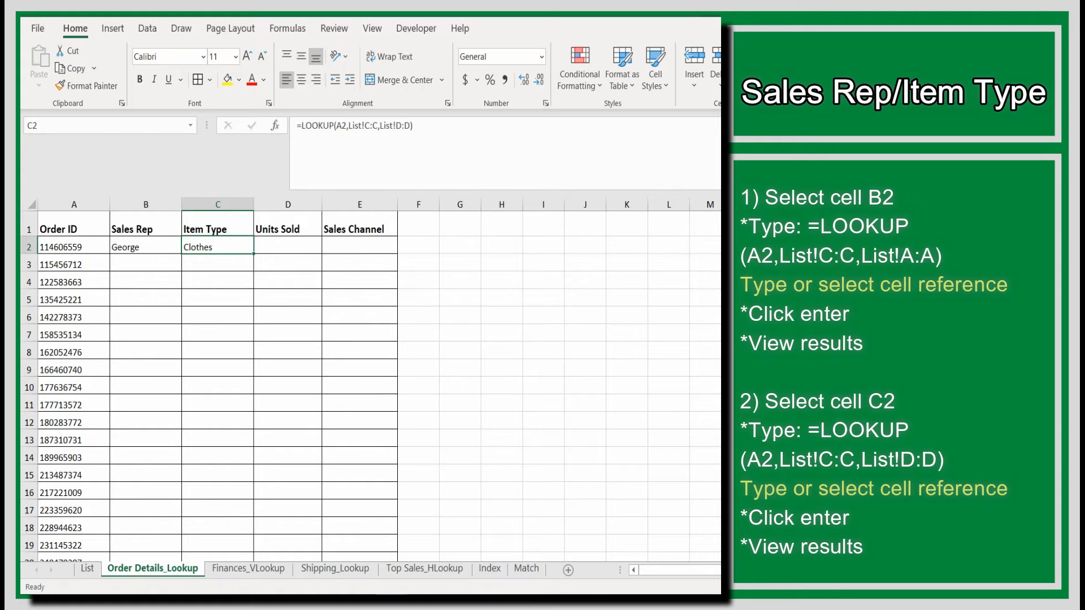
Step: Enter =LOOKUP(A2,List!C:C,List!I:I) in cell D2 of Order Details_Lookup to return the units sold, and check the entered formula
{"action": "left_click", "coordinate": [319, 248]}
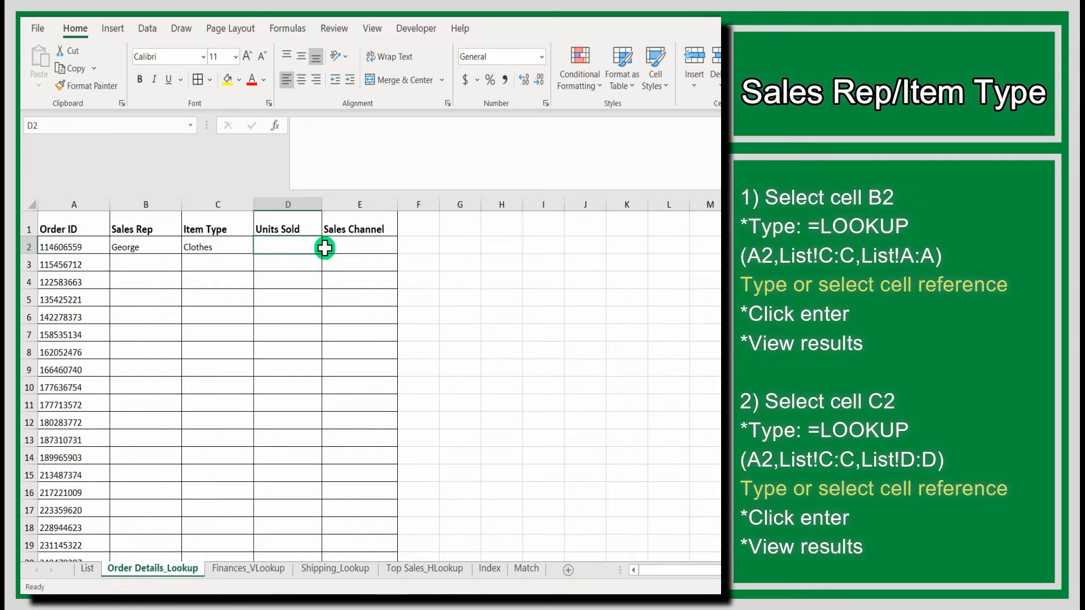
{"action": "type", "text": "=loo"}
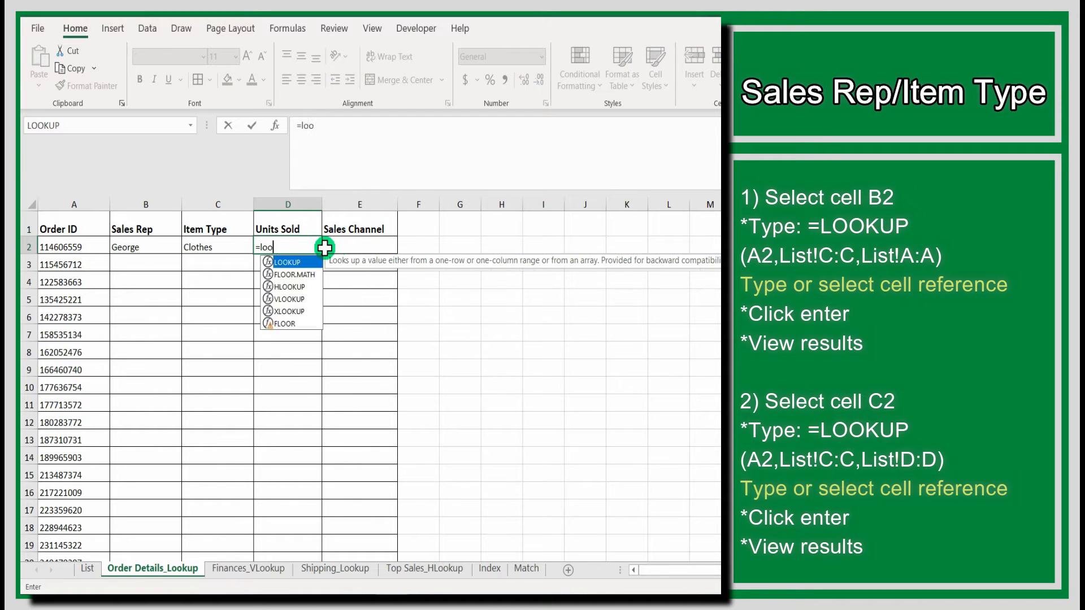
{"action": "type", "text": "kup("}
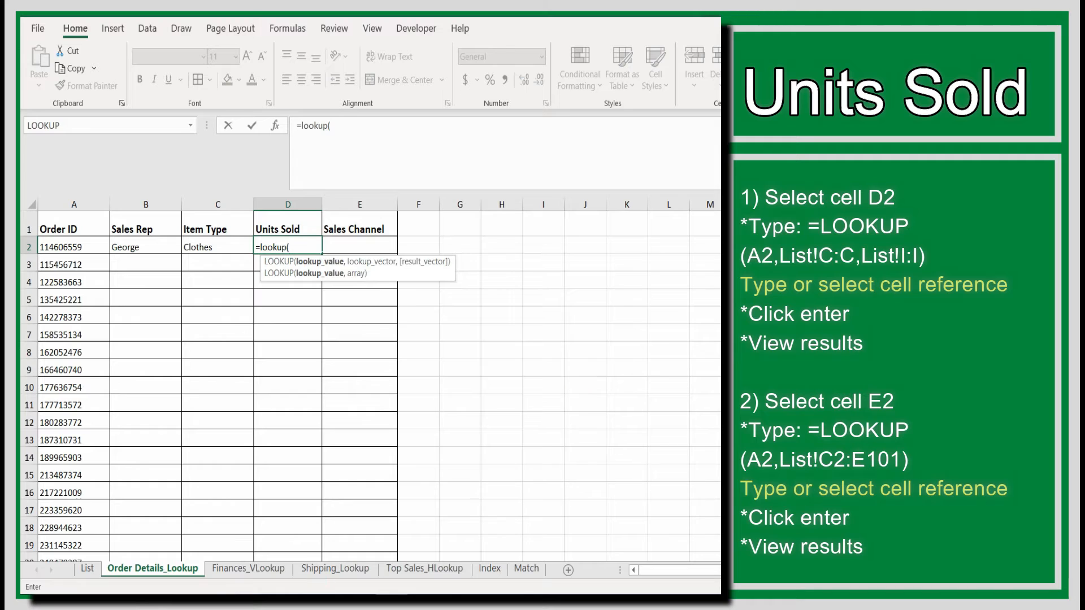
{"action": "left_click", "coordinate": [59, 247]}
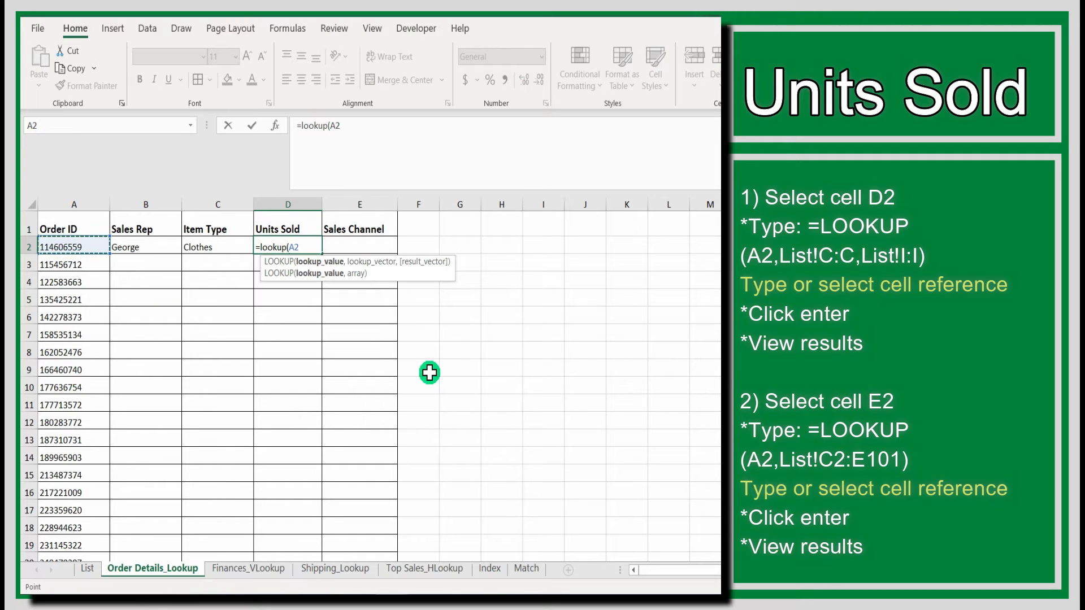
{"action": "type", "text": ","}
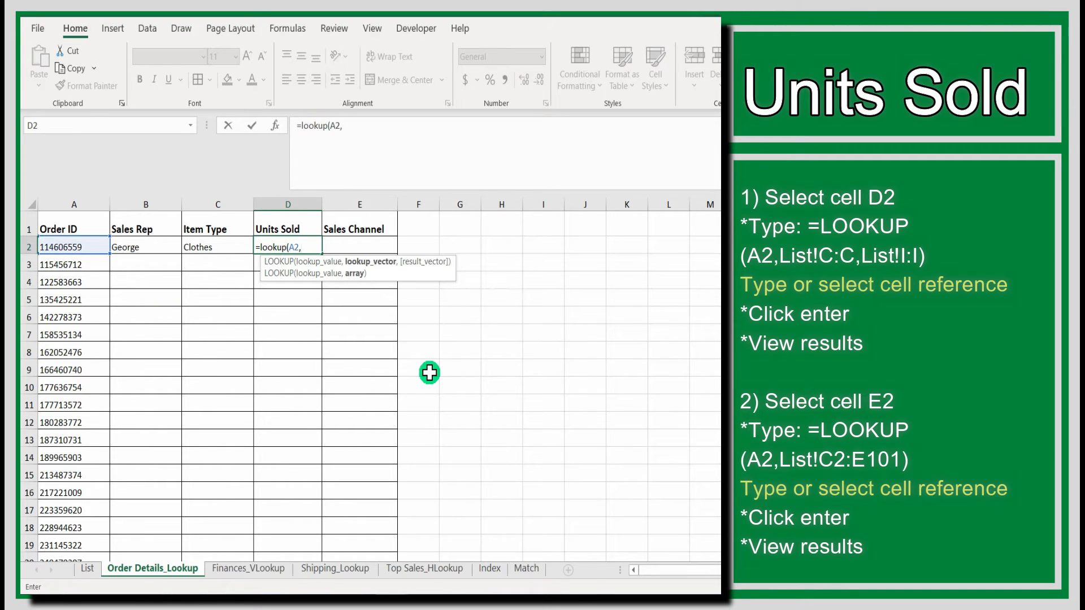
{"action": "left_click", "coordinate": [87, 568]}
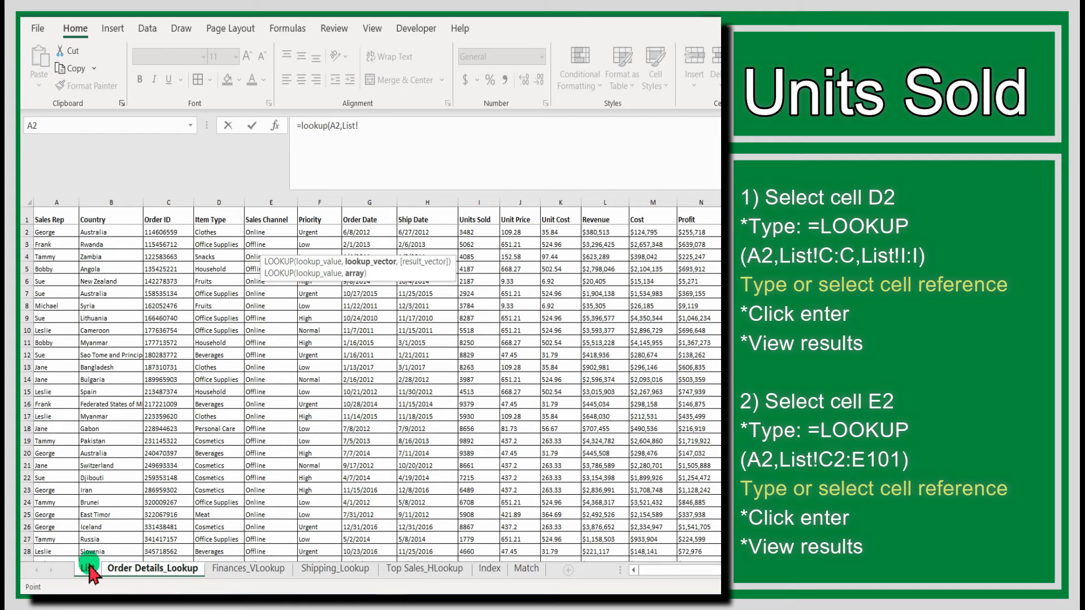
{"action": "left_click", "coordinate": [164, 201]}
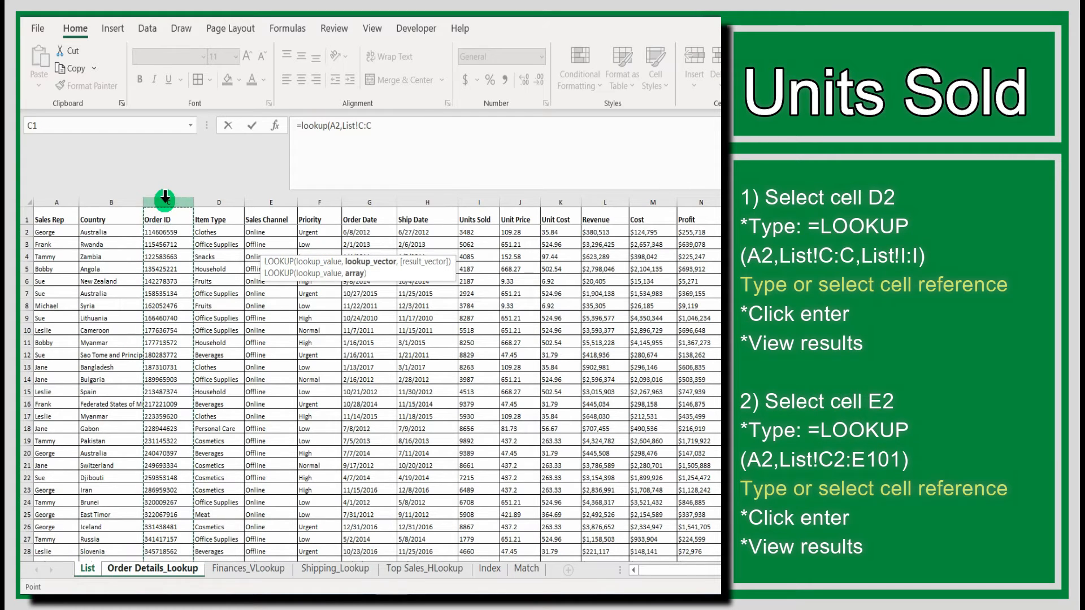
{"action": "left_click", "coordinate": [383, 126]}
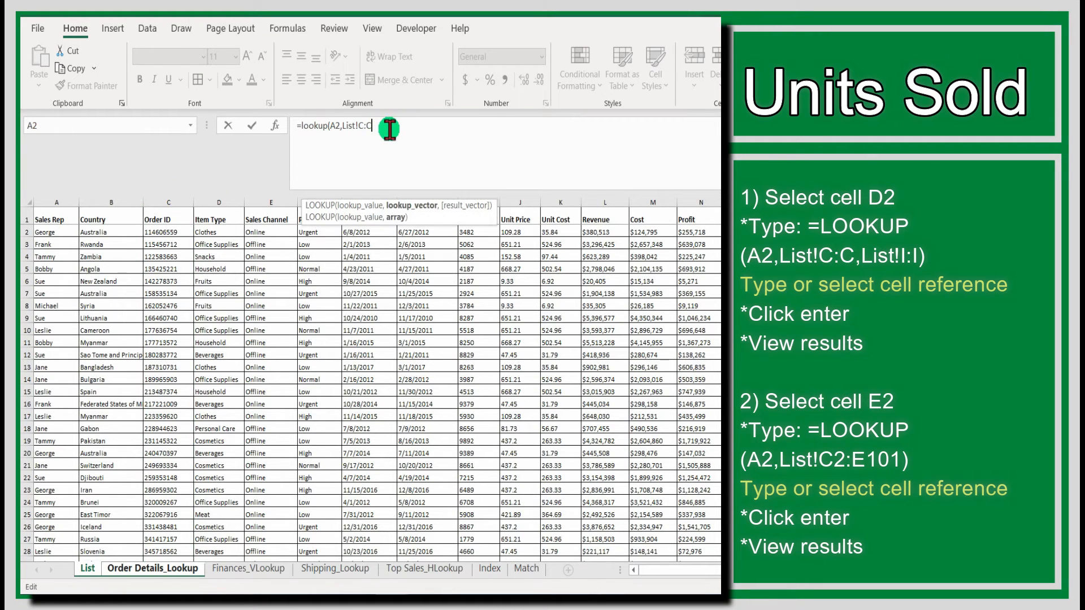
{"action": "type", "text": ","}
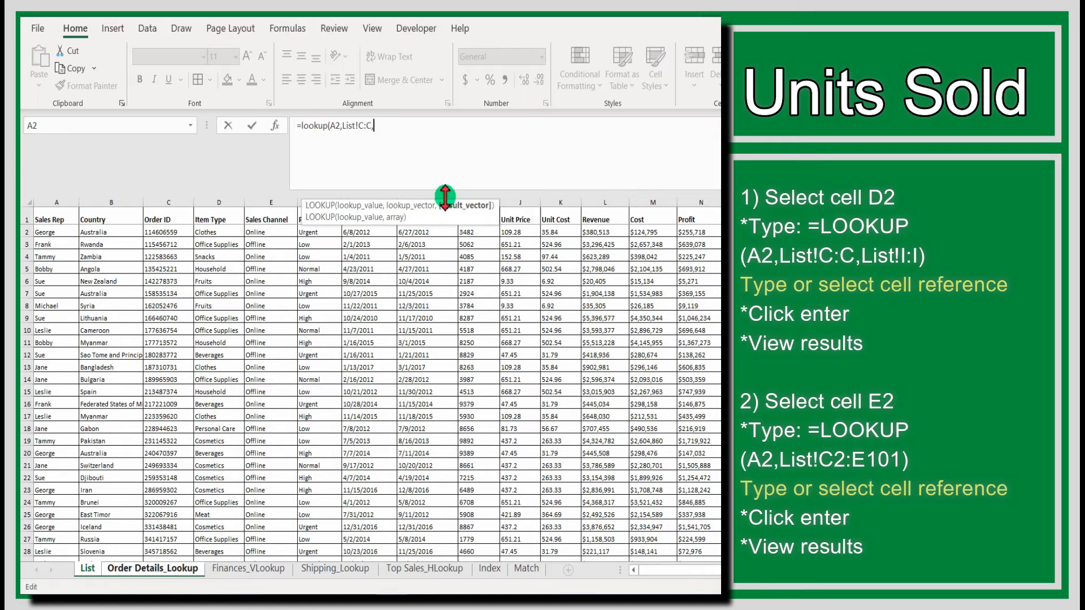
{"action": "left_click", "coordinate": [485, 195]}
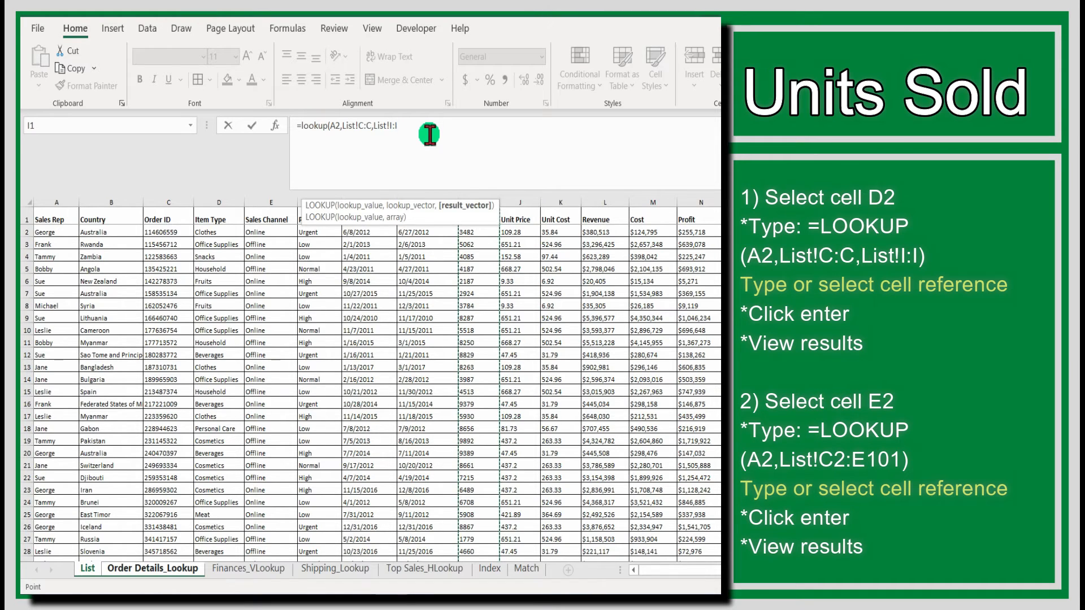
{"action": "type", "text": ")"}
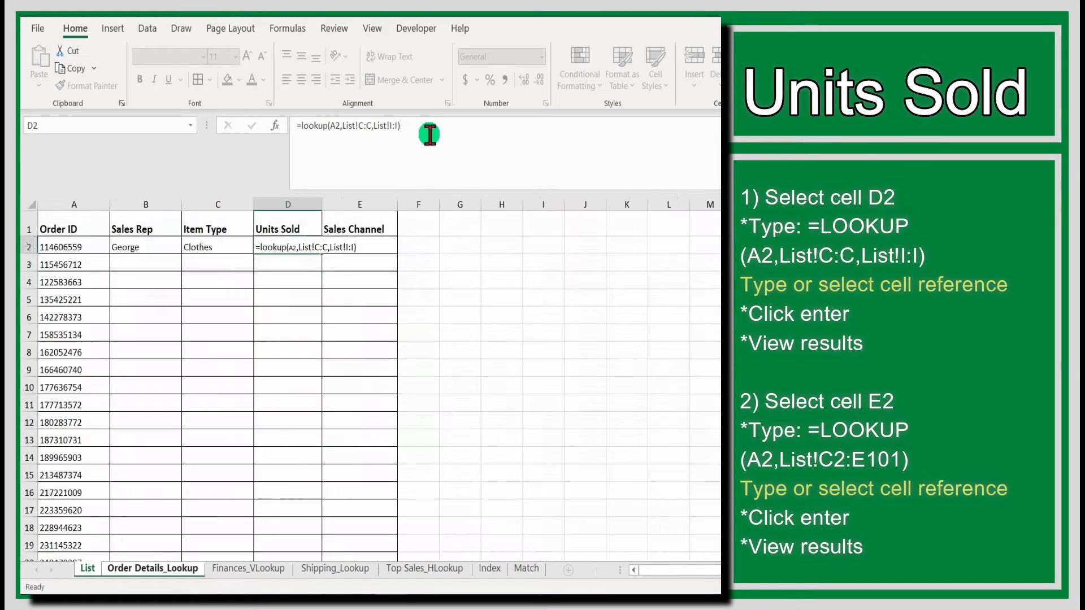
{"action": "key", "text": "Return"}
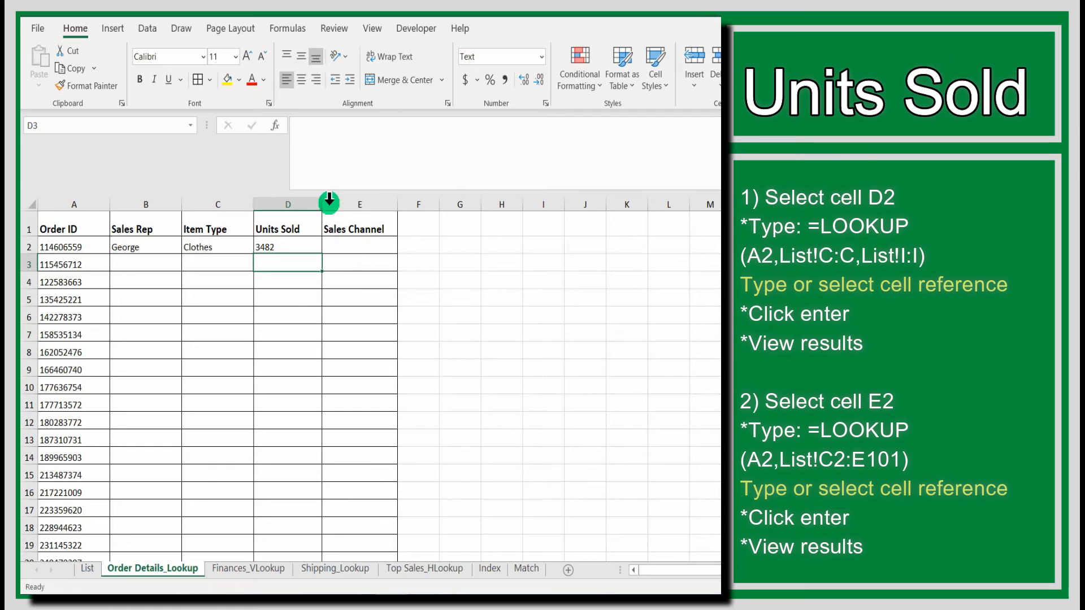
{"action": "left_click", "coordinate": [286, 242]}
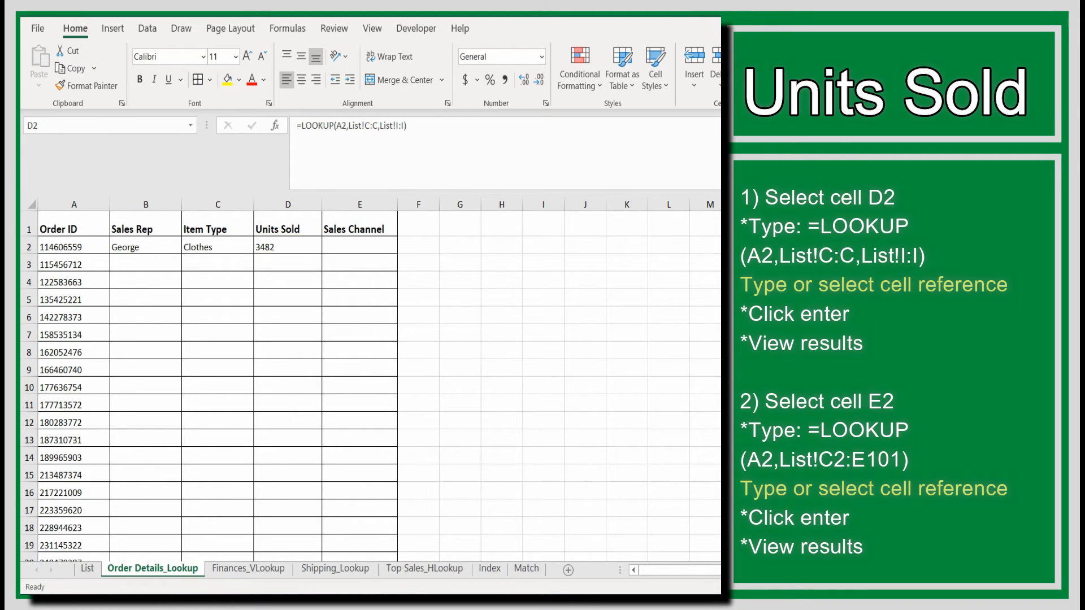
Step: Enter the array-form formula =LOOKUP(A2,List!C2:E101) in cell E2 of Order Details_Lookup to return the sales channel, and check the entered formula
{"action": "left_click", "coordinate": [358, 247]}
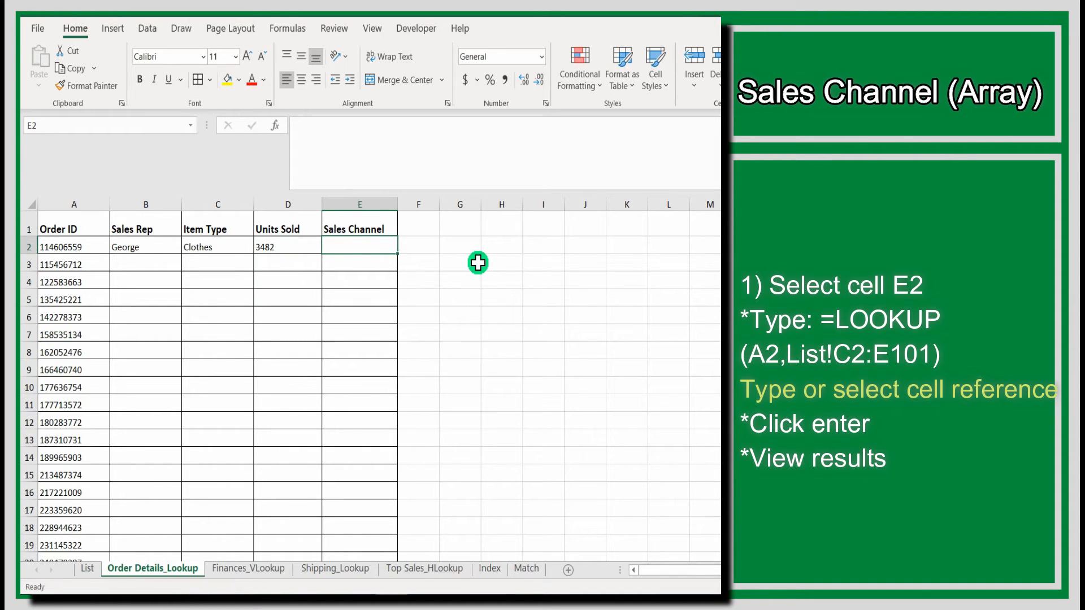
{"action": "type", "text": "=lookup("}
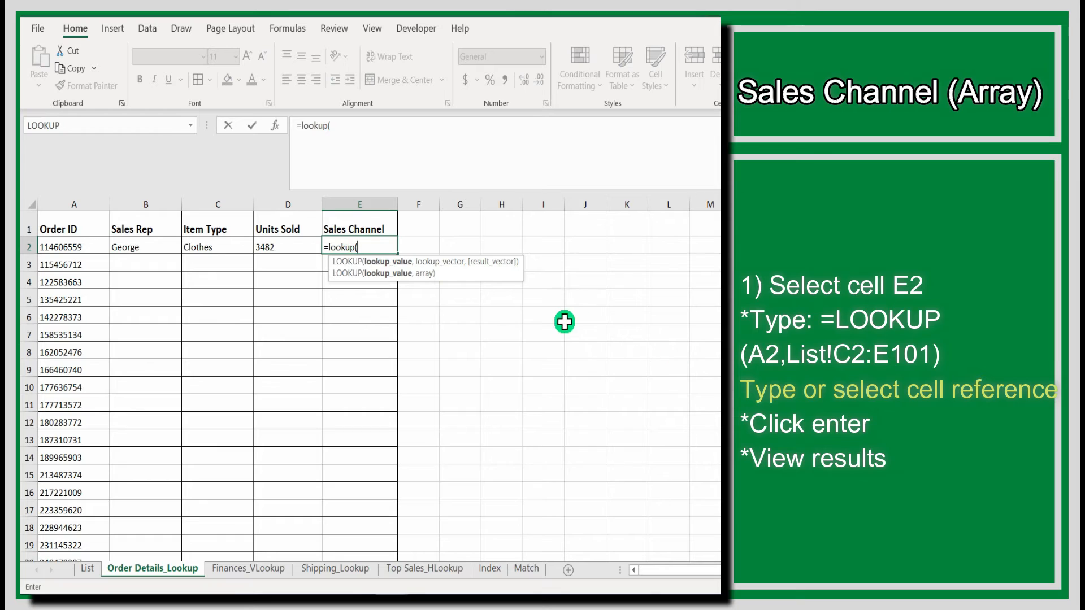
{"action": "left_click", "coordinate": [73, 247]}
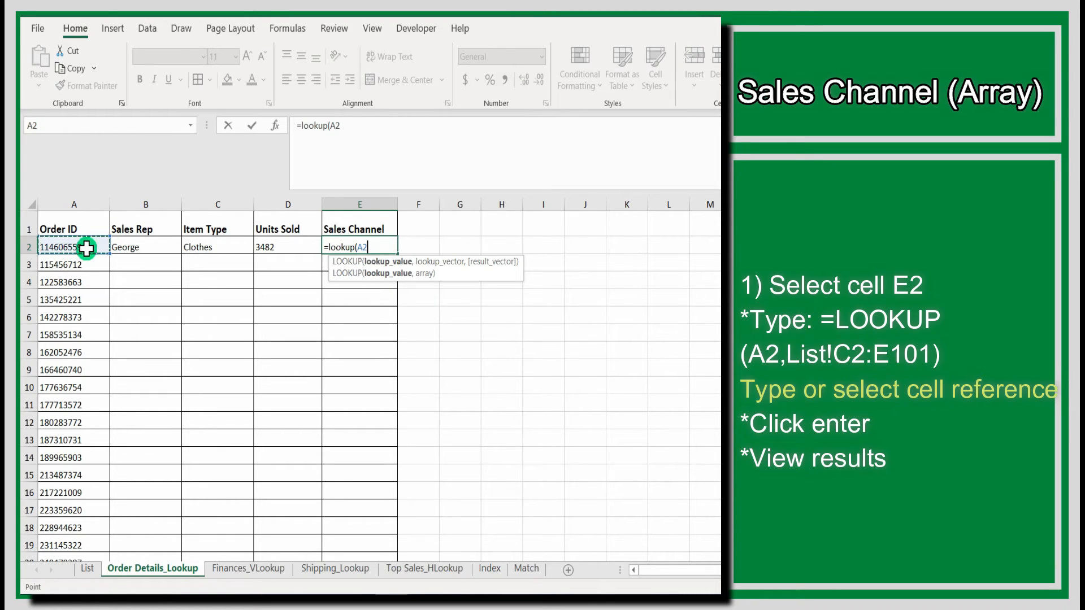
{"action": "type", "text": ","}
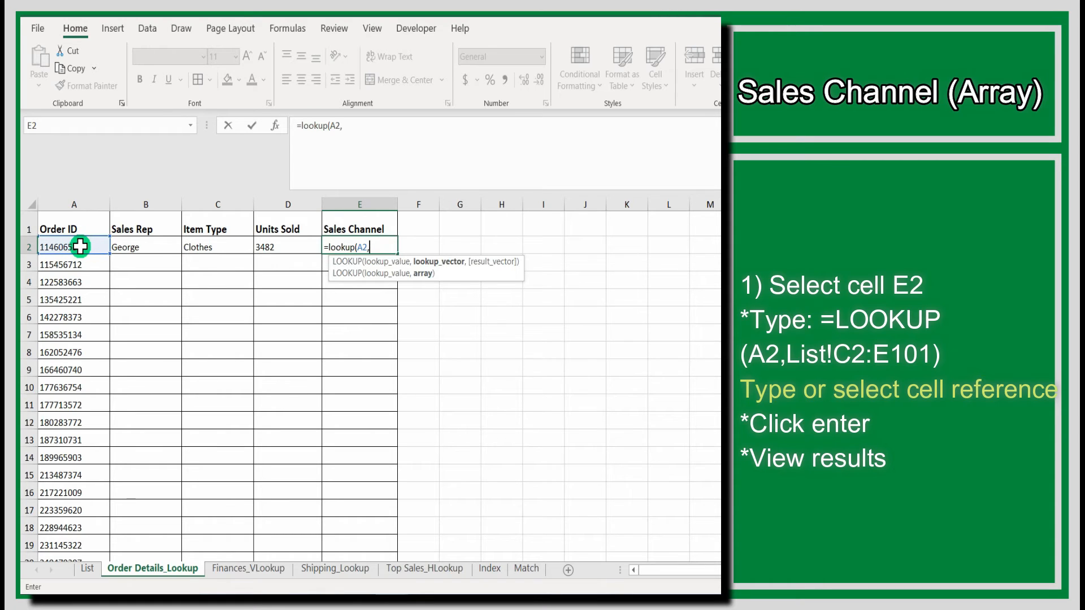
{"action": "left_click", "coordinate": [89, 570]}
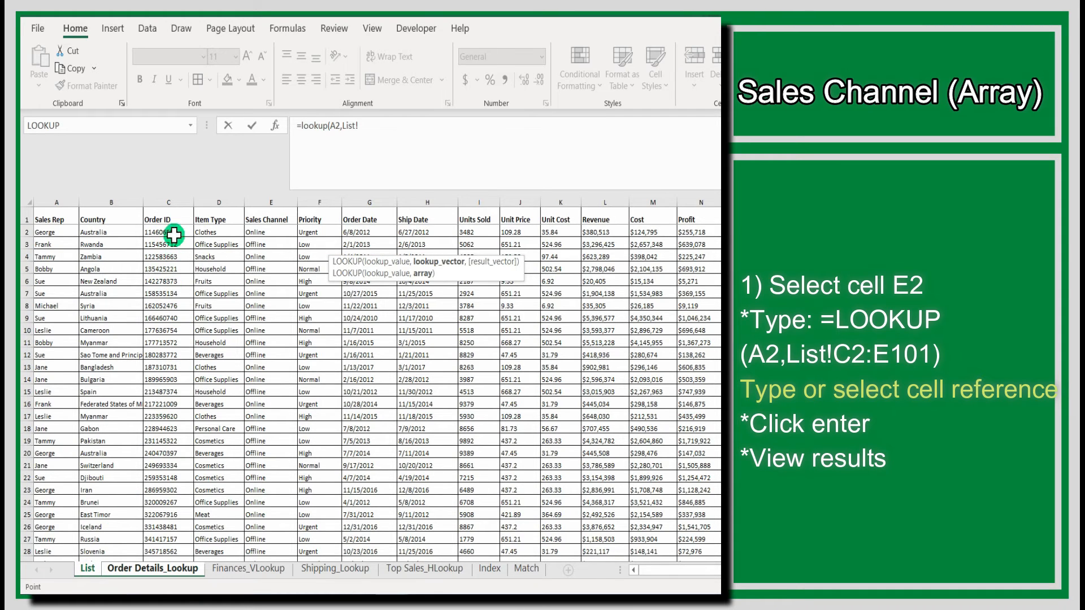
{"action": "left_click", "coordinate": [159, 232]}
{"action": "left_click_drag", "start_coordinate": [161, 230], "coordinate": [265, 538]}
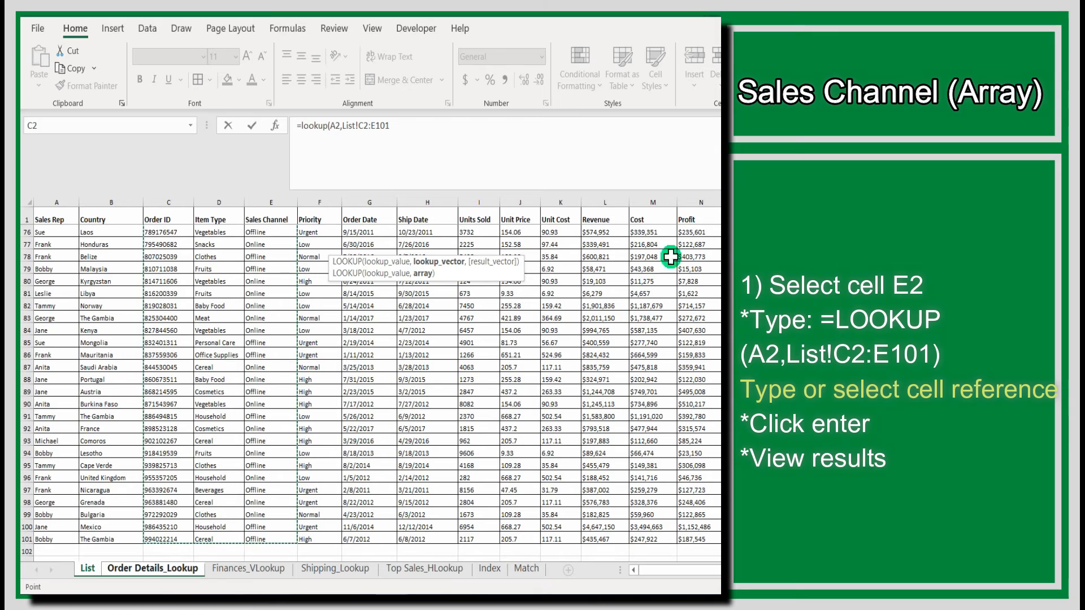
{"action": "left_click", "coordinate": [439, 124]}
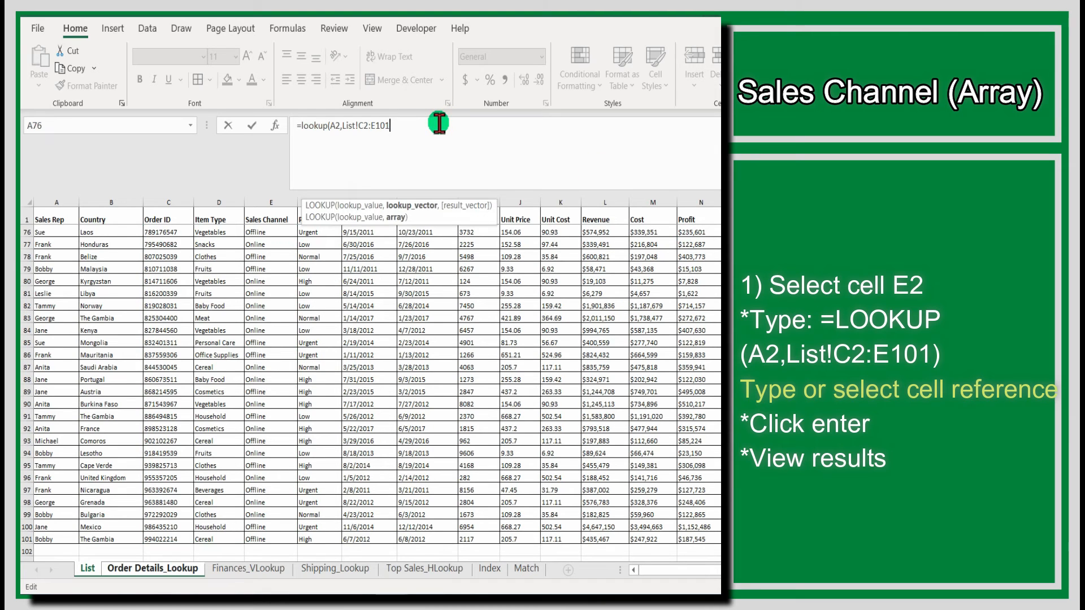
{"action": "type", "text": ")"}
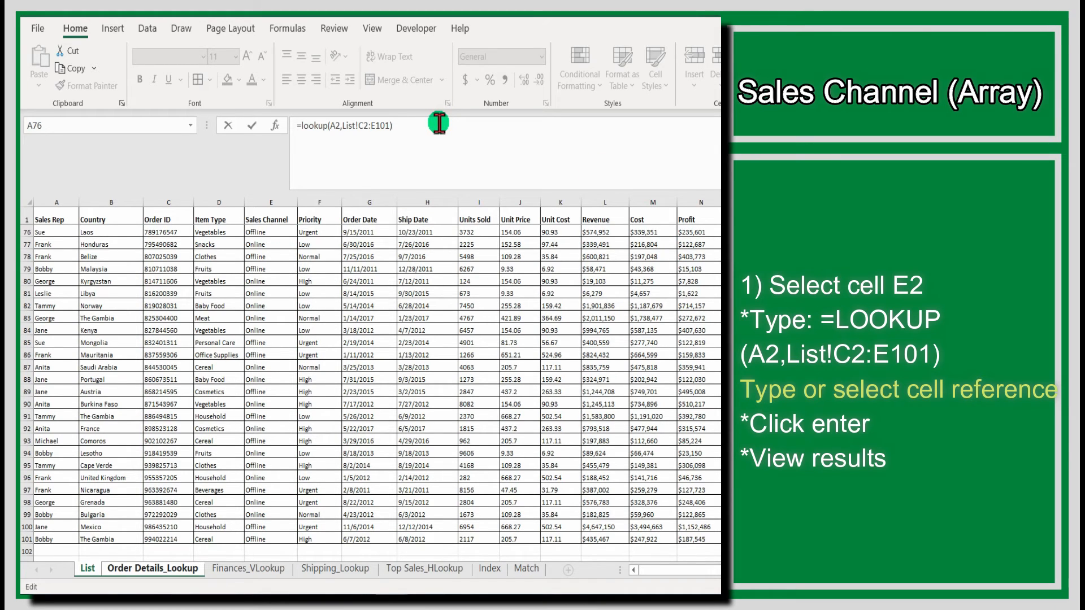
{"action": "scroll", "coordinate": [392, 138], "scroll_direction": "up", "scroll_amount": 5}
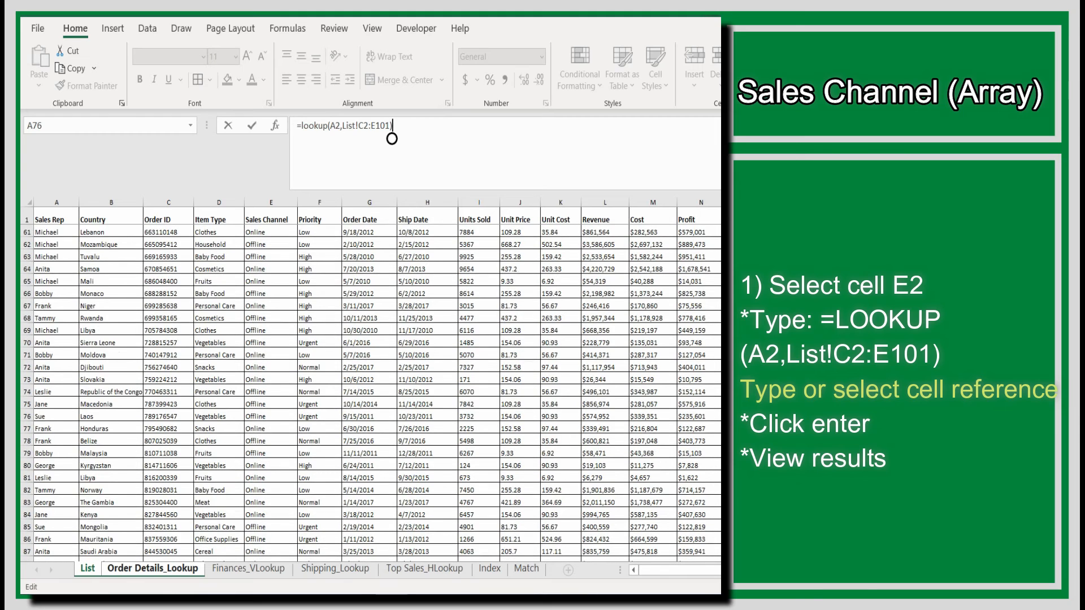
{"action": "scroll", "coordinate": [392, 138], "scroll_direction": "up", "scroll_amount": 20}
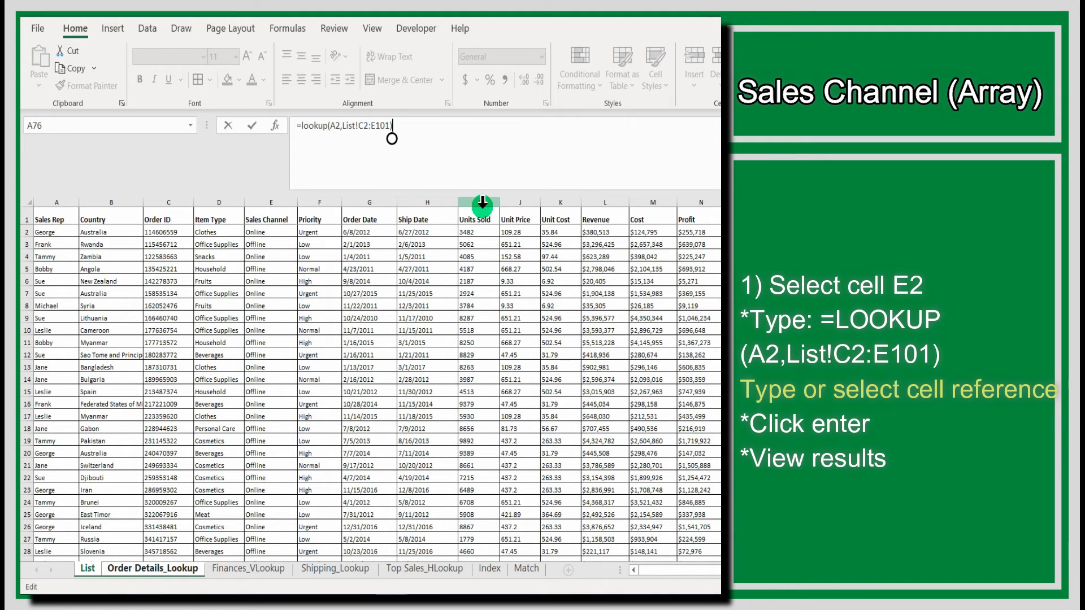
{"action": "key", "text": "Return"}
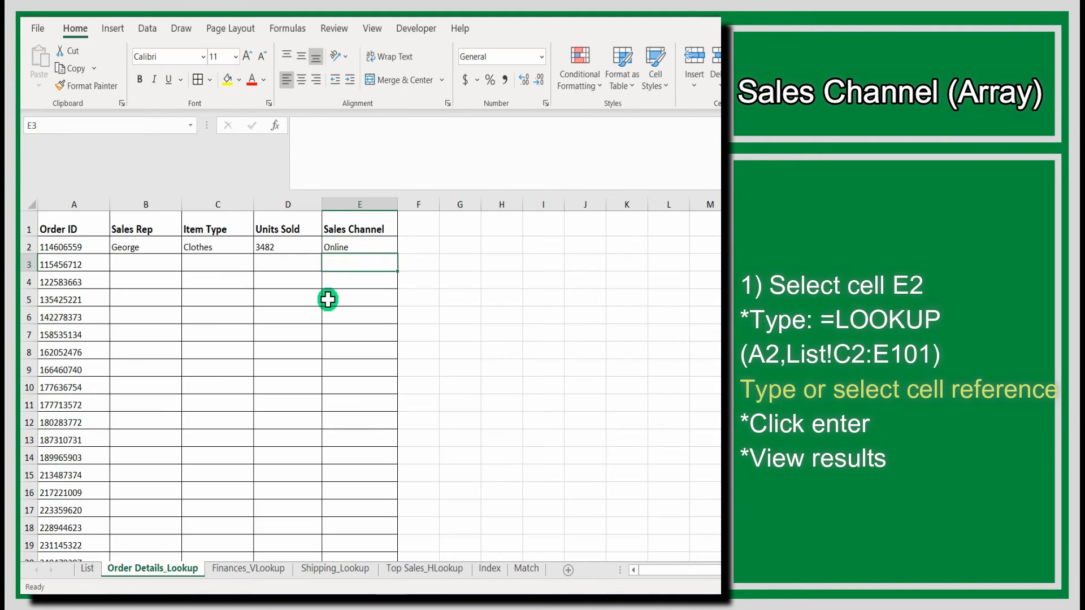
{"action": "left_click", "coordinate": [362, 247]}
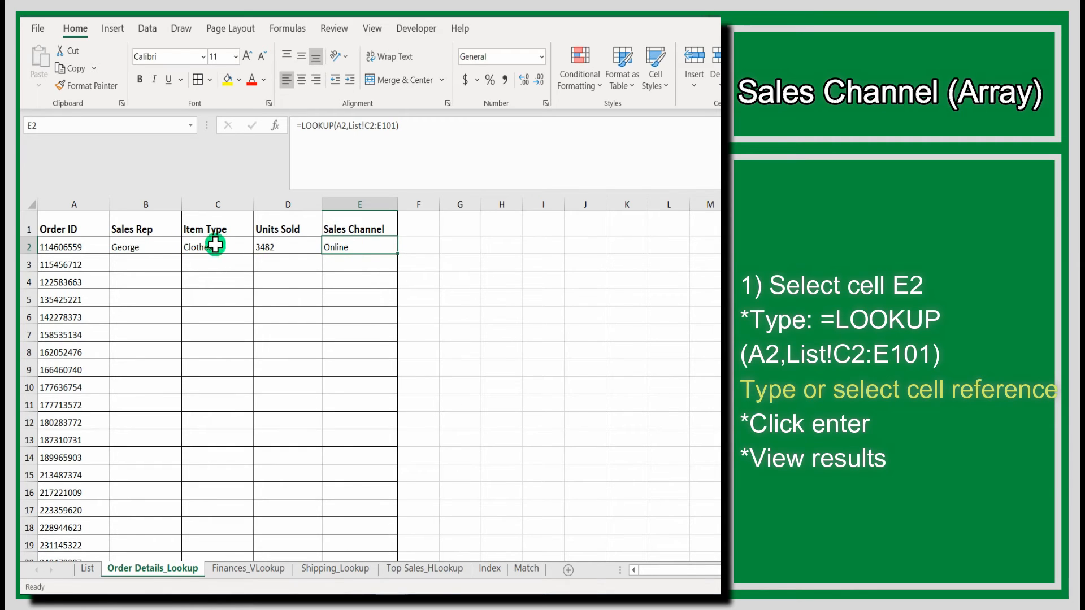
{"action": "left_click", "coordinate": [442, 266]}
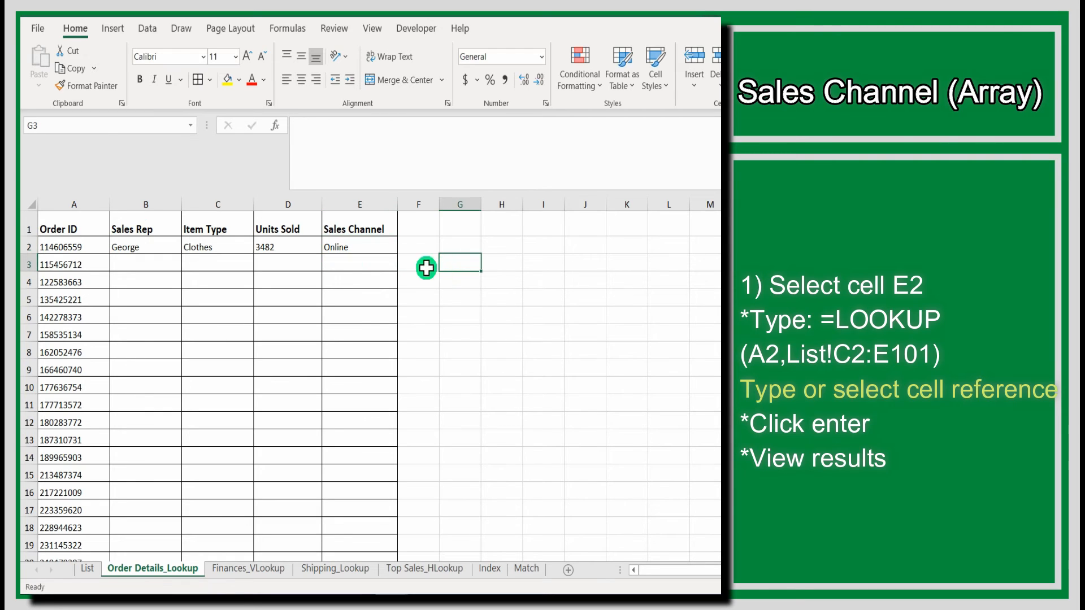
Step: Autofill the LOOKUP formulas in B2:E2 down to the last order in row 101, and look over the filled rows
{"action": "left_click", "coordinate": [149, 244]}
{"action": "left_click_drag", "start_coordinate": [151, 244], "coordinate": [334, 252]}
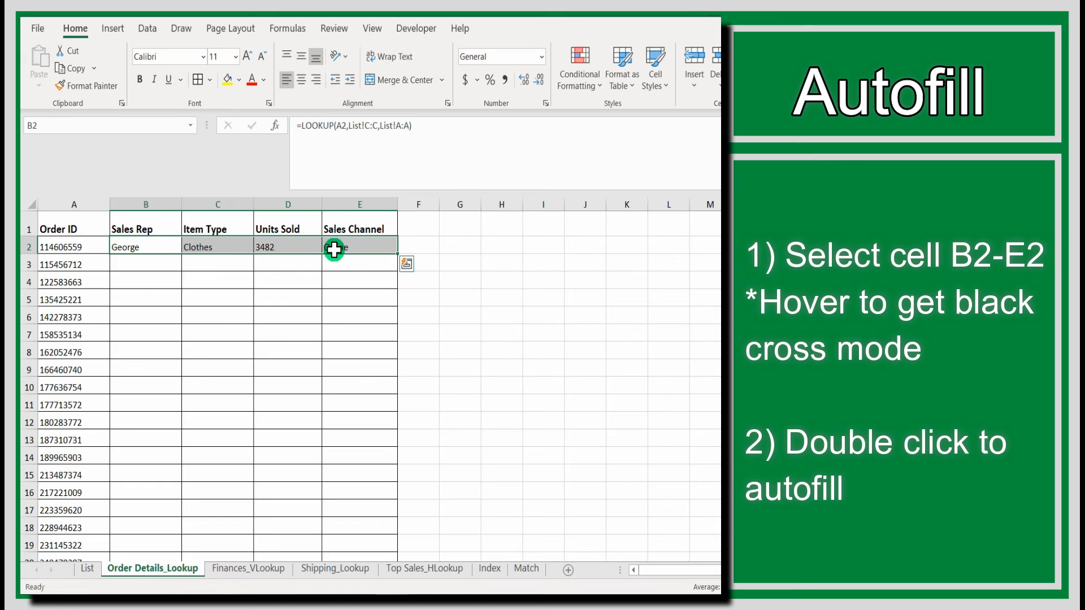
{"action": "double_click", "coordinate": [397, 256]}
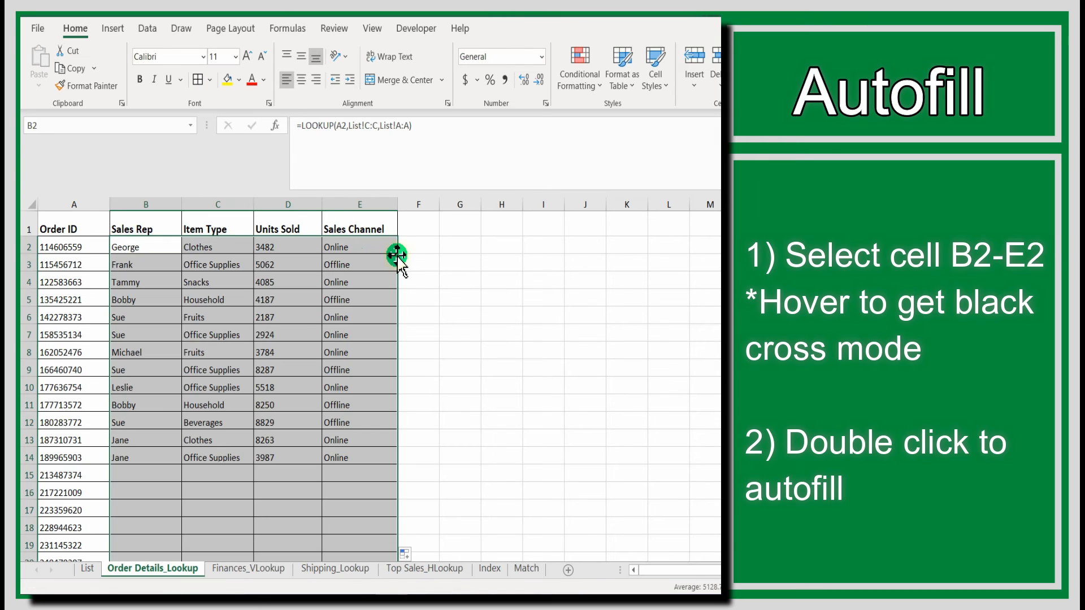
{"action": "scroll", "coordinate": [572, 337], "scroll_direction": "down", "scroll_amount": 5}
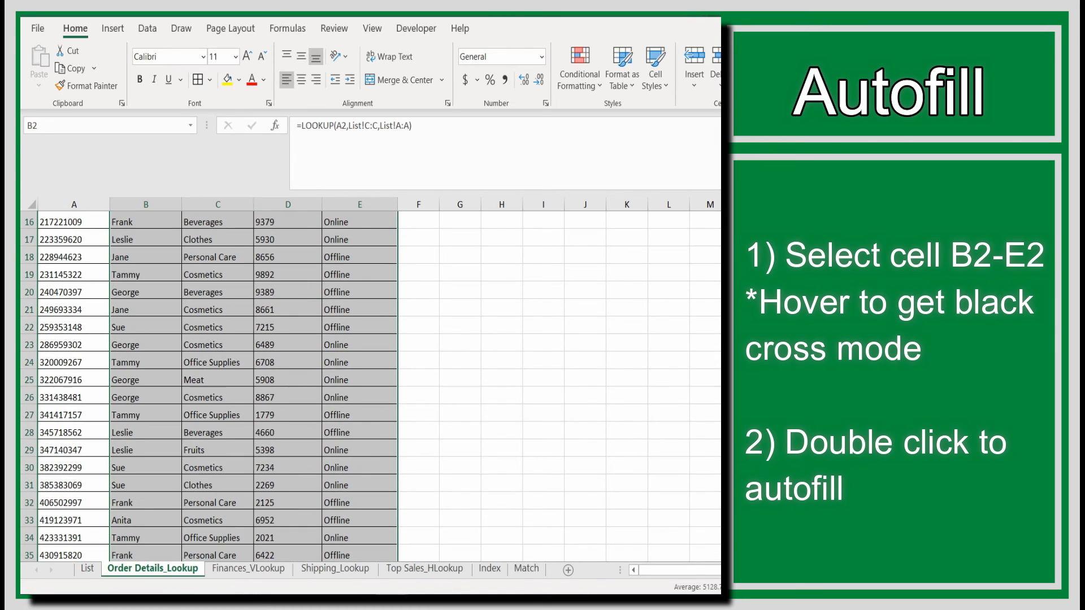
{"action": "scroll", "coordinate": [370, 385], "scroll_direction": "down", "scroll_amount": 20}
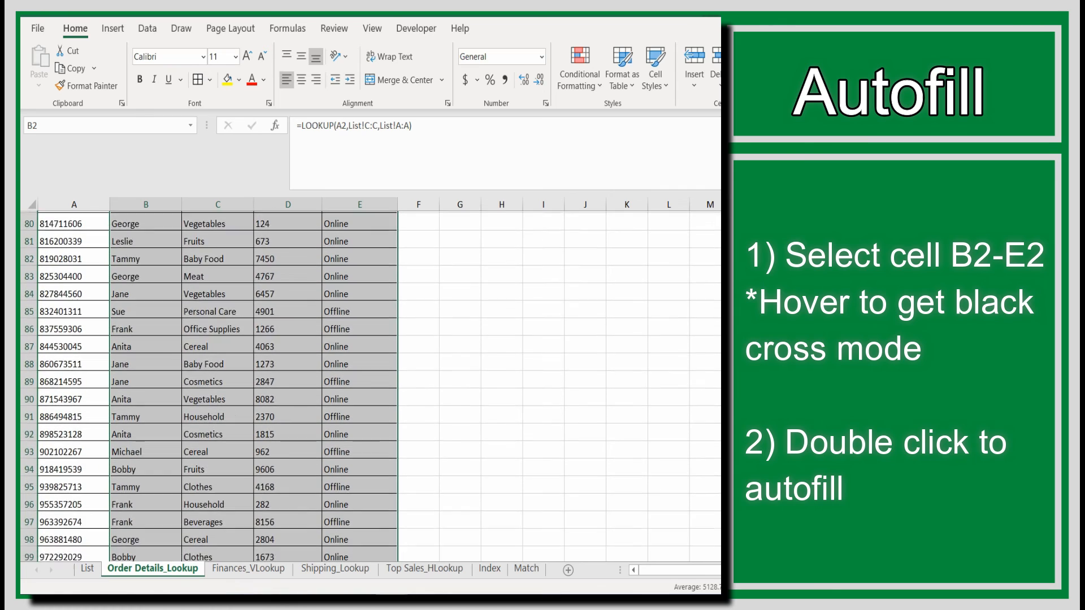
{"action": "scroll", "coordinate": [370, 385], "scroll_direction": "up", "scroll_amount": 7}
{"action": "scroll", "coordinate": [370, 385], "scroll_direction": "down", "scroll_amount": 7}
{"action": "left_click", "coordinate": [919, 503]}
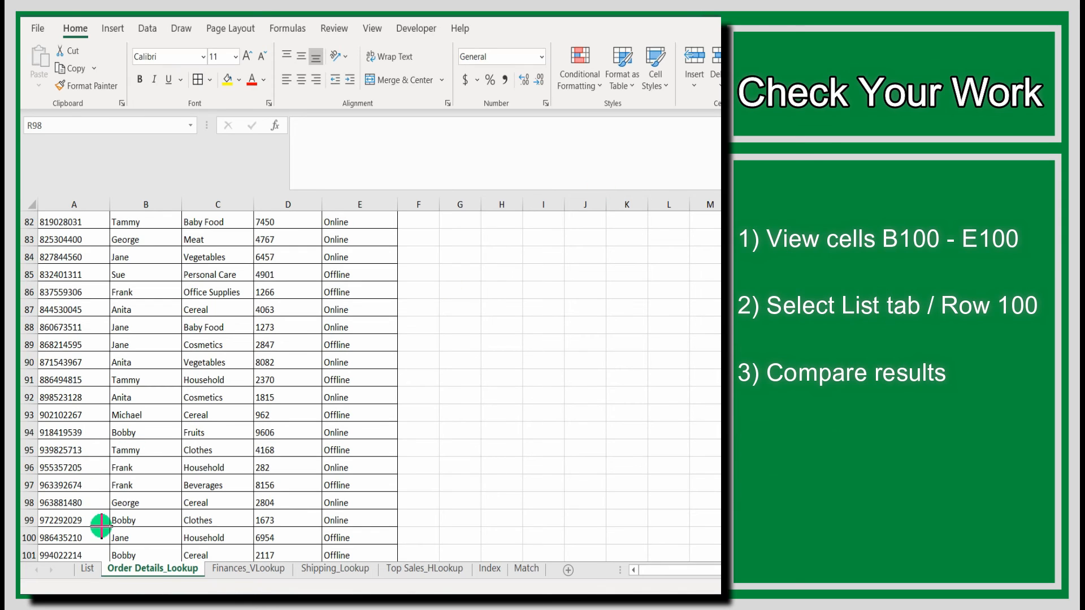
Step: Compare the sales rep, item type, units sold and sales channel in row 100 of Order Details_Lookup with row 100 of the List sheet
{"action": "left_click_drag", "start_coordinate": [264, 560], "coordinate": [397, 546]}
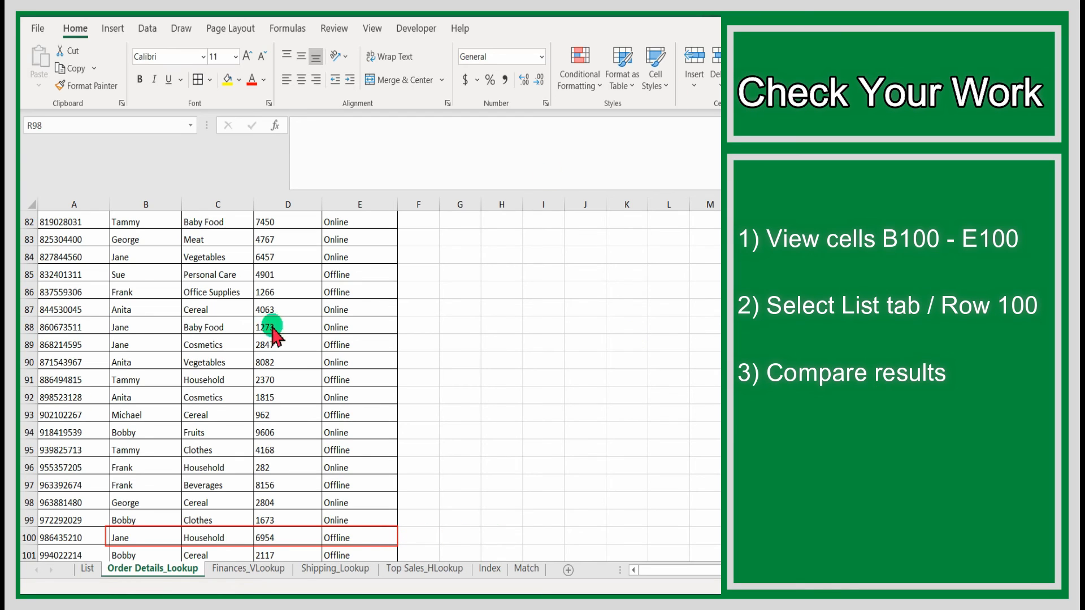
{"action": "left_click", "coordinate": [85, 569]}
{"action": "left_click", "coordinate": [220, 393]}
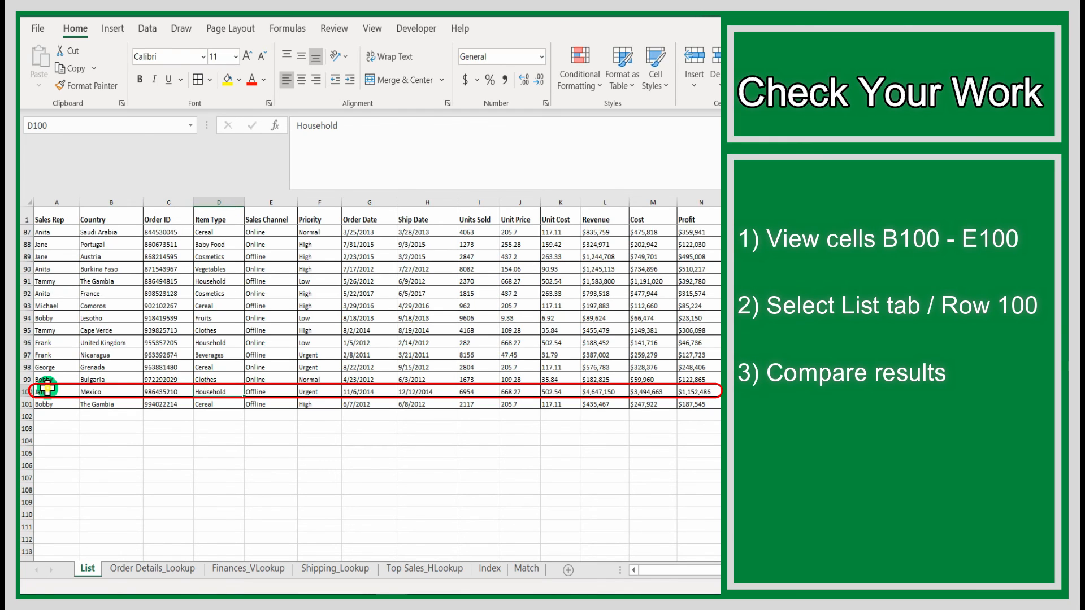
{"action": "left_click", "coordinate": [47, 387]}
{"action": "left_click", "coordinate": [161, 568]}
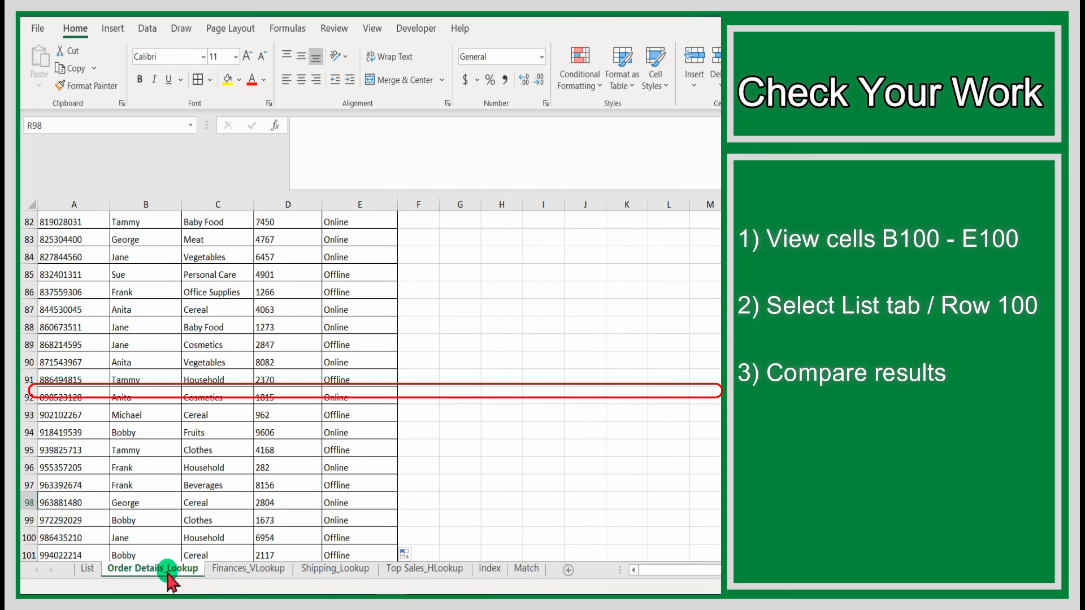
{"action": "scroll", "coordinate": [551, 535], "scroll_direction": "down", "scroll_amount": 1}
{"action": "scroll", "coordinate": [551, 536], "scroll_direction": "down", "scroll_amount": 4}
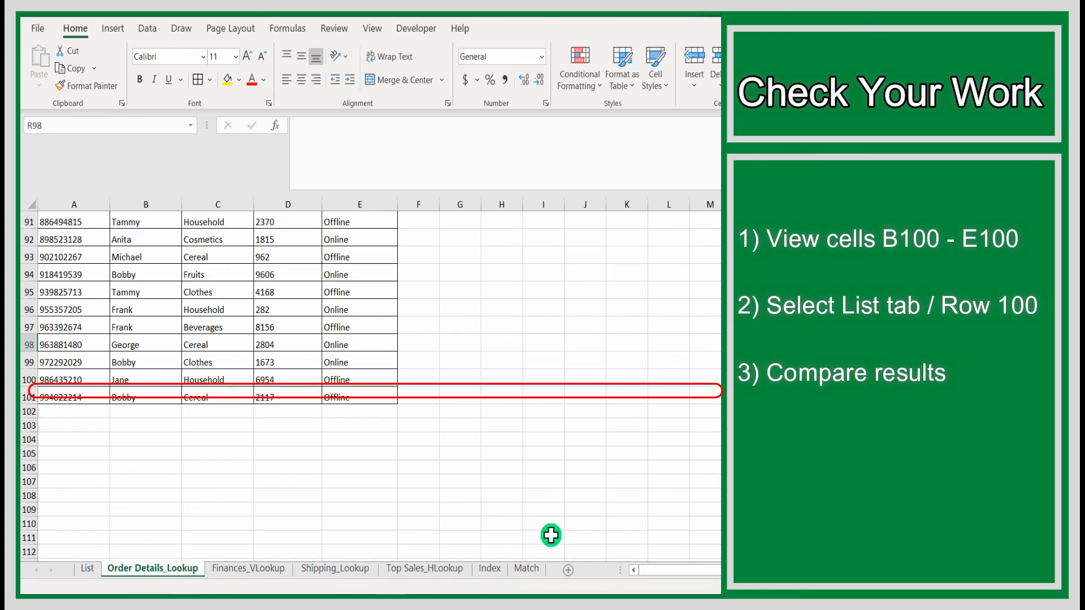
{"action": "scroll", "coordinate": [551, 535], "scroll_direction": "up", "scroll_amount": 5}
{"action": "scroll", "coordinate": [551, 535], "scroll_direction": "up", "scroll_amount": 6}
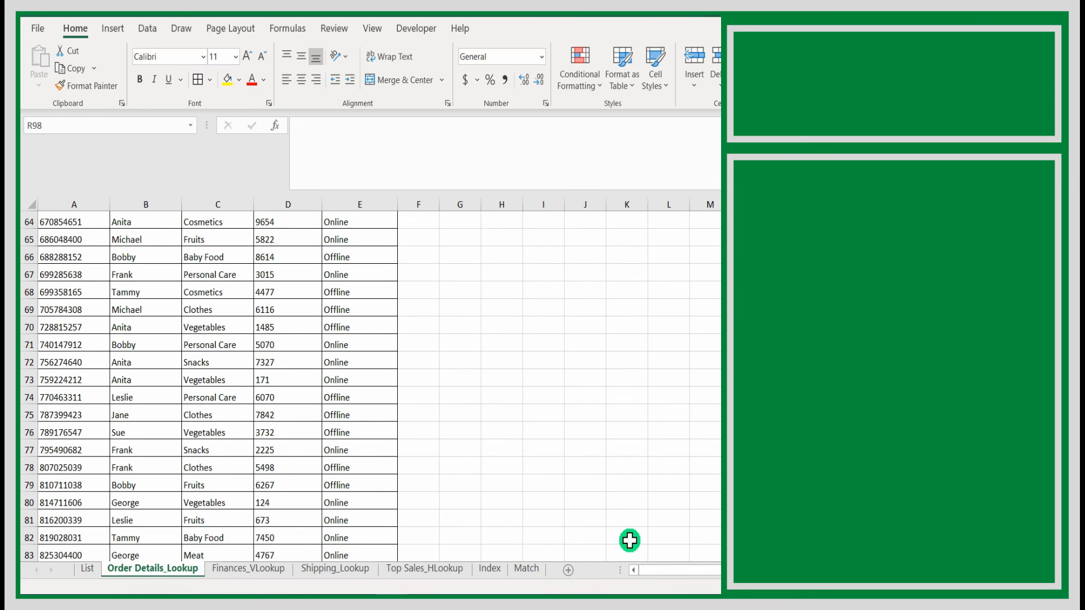